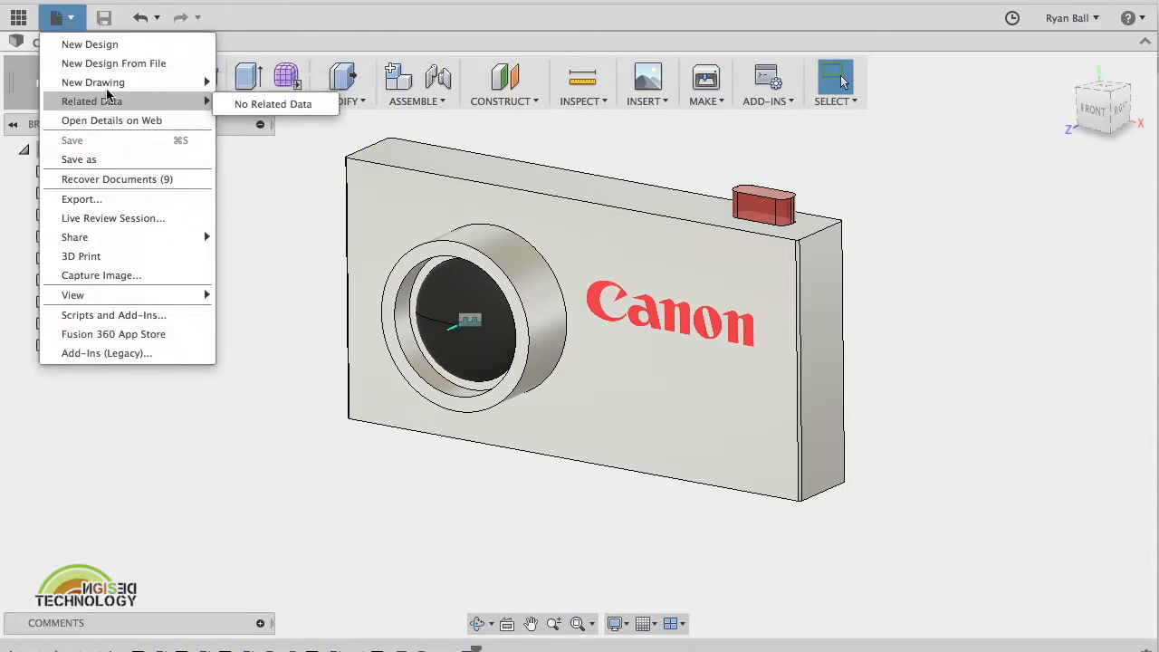
Step: Create a new drawing from the design for the full assembly, using the ASME standard
{"action": "mouse_move", "coordinate": [109, 82]}
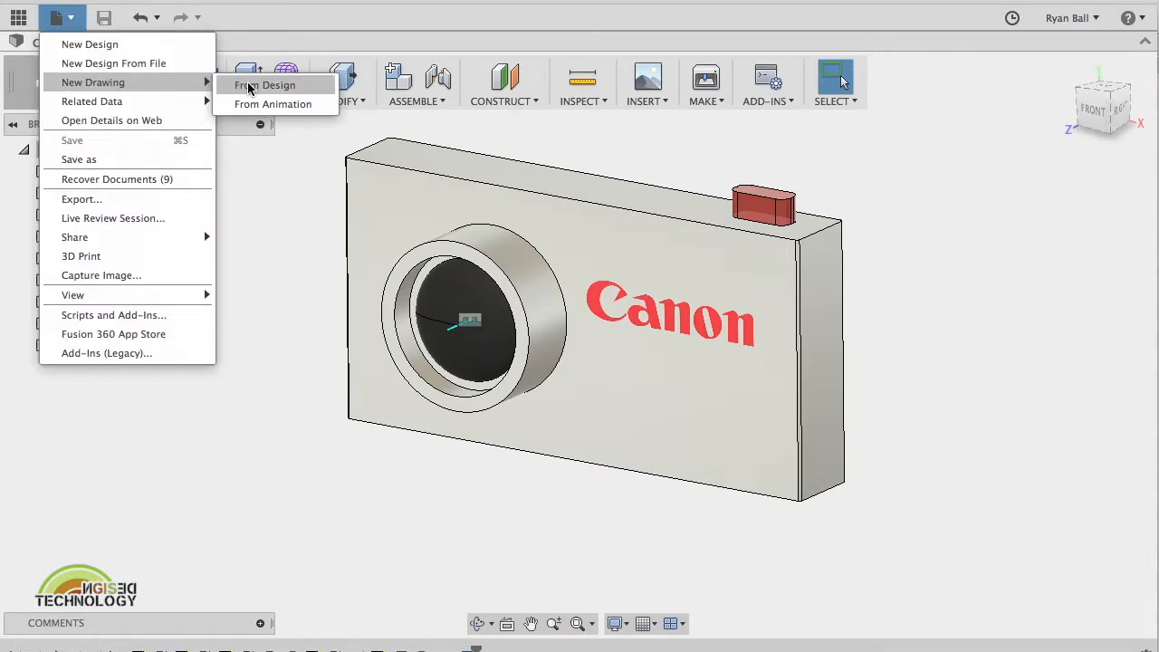
{"action": "left_click", "coordinate": [292, 210]}
{"action": "left_click", "coordinate": [80, 87]}
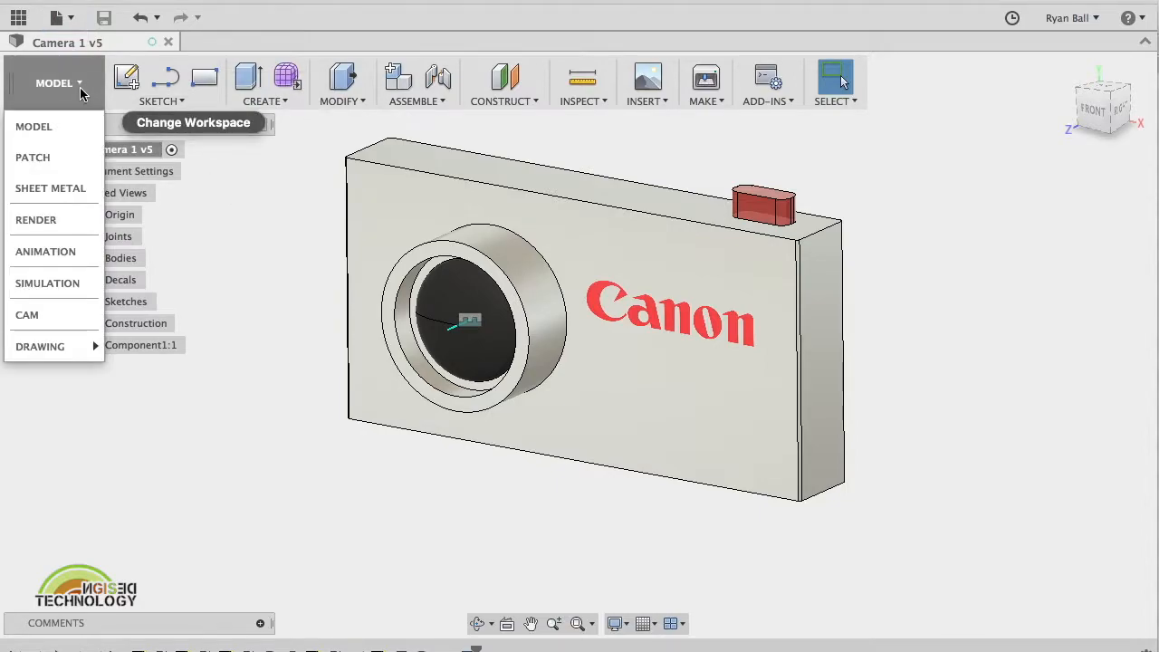
{"action": "mouse_move", "coordinate": [69, 344]}
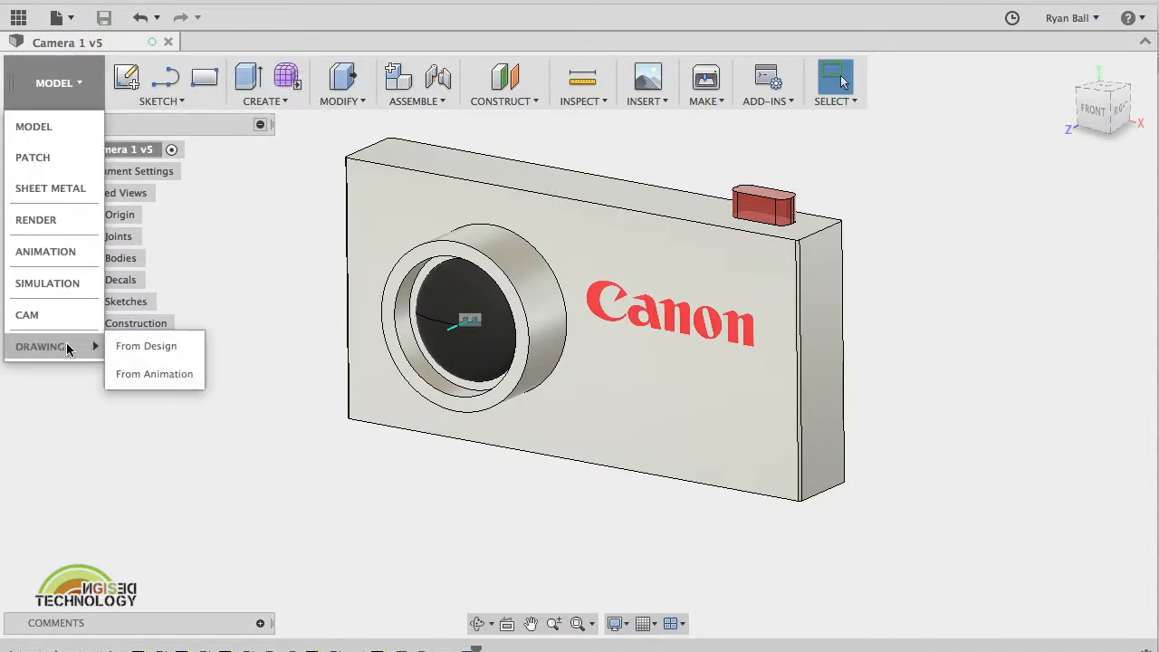
{"action": "left_click", "coordinate": [147, 347]}
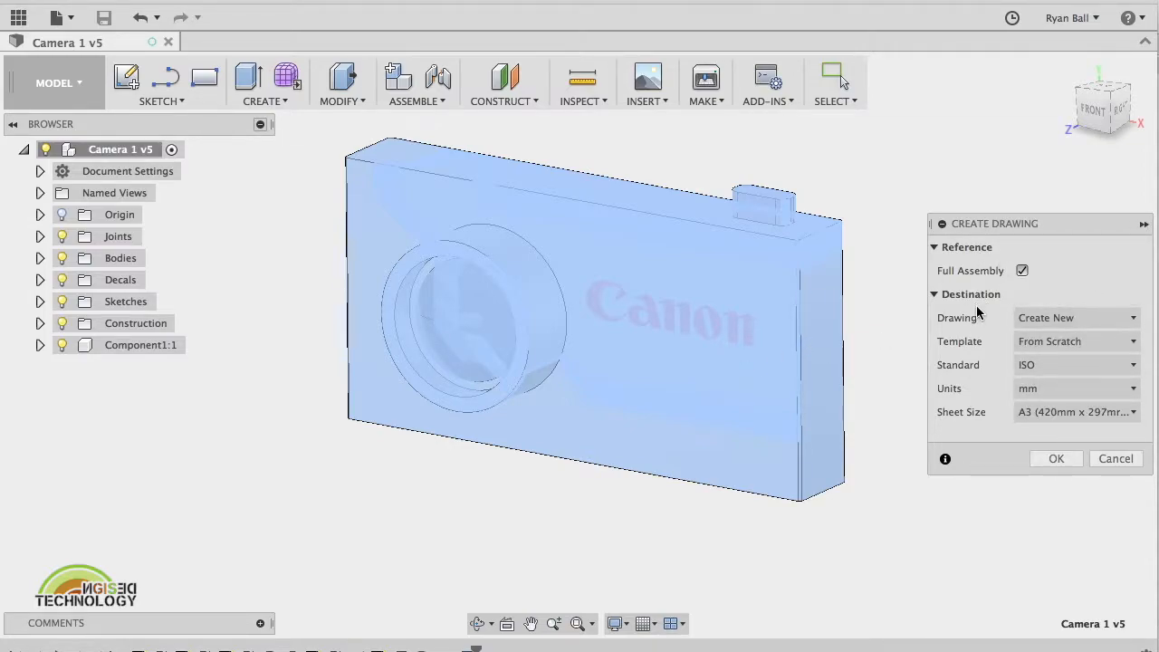
{"action": "left_click", "coordinate": [1022, 271]}
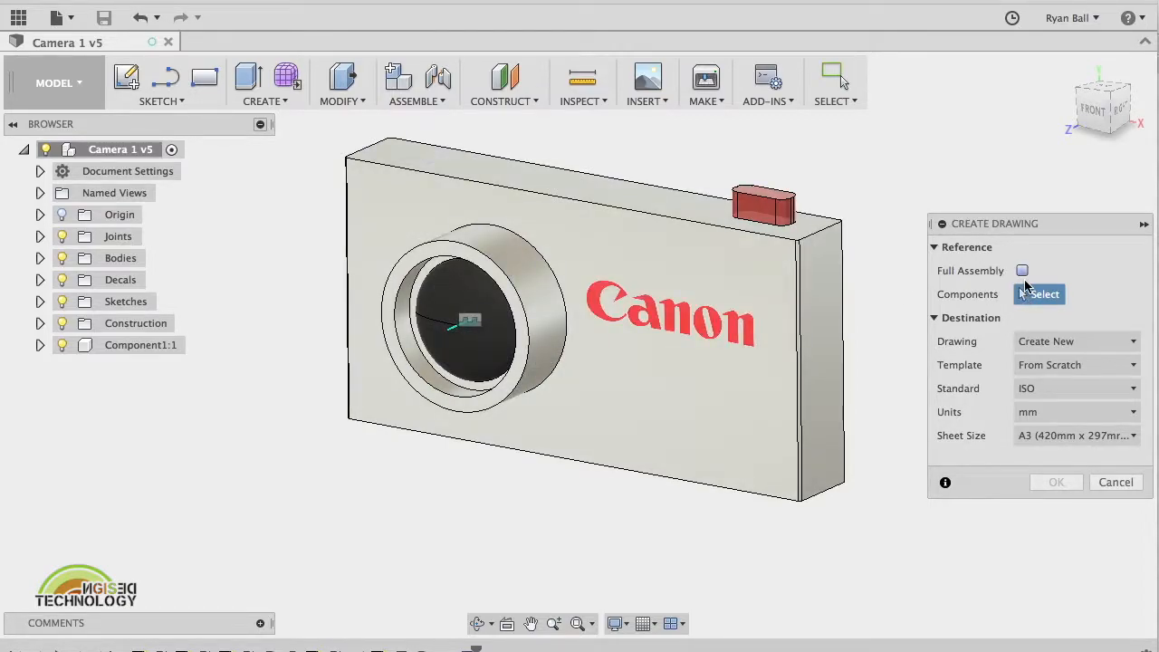
{"action": "left_click", "coordinate": [1022, 270]}
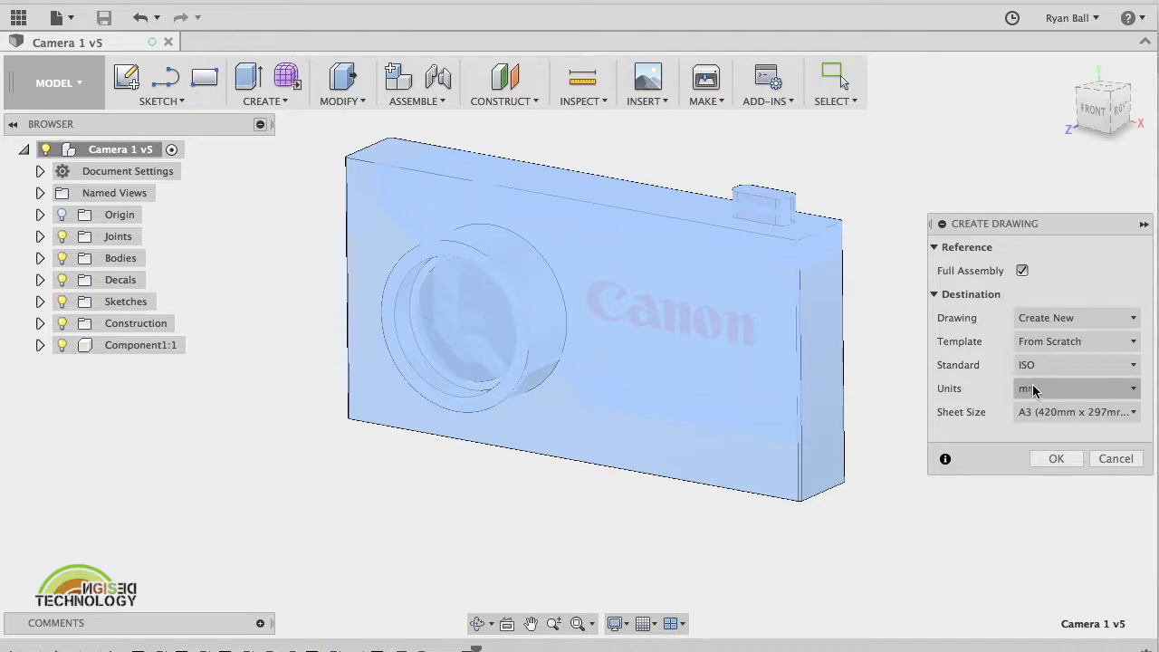
{"action": "left_click", "coordinate": [1102, 369]}
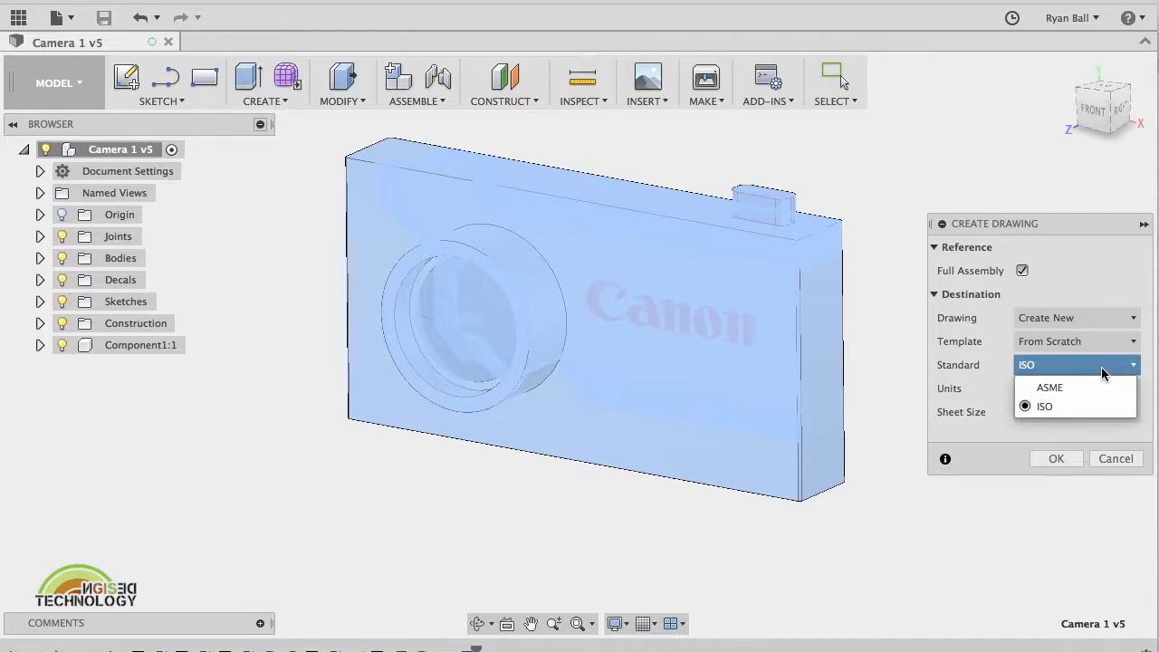
{"action": "left_click", "coordinate": [1059, 387]}
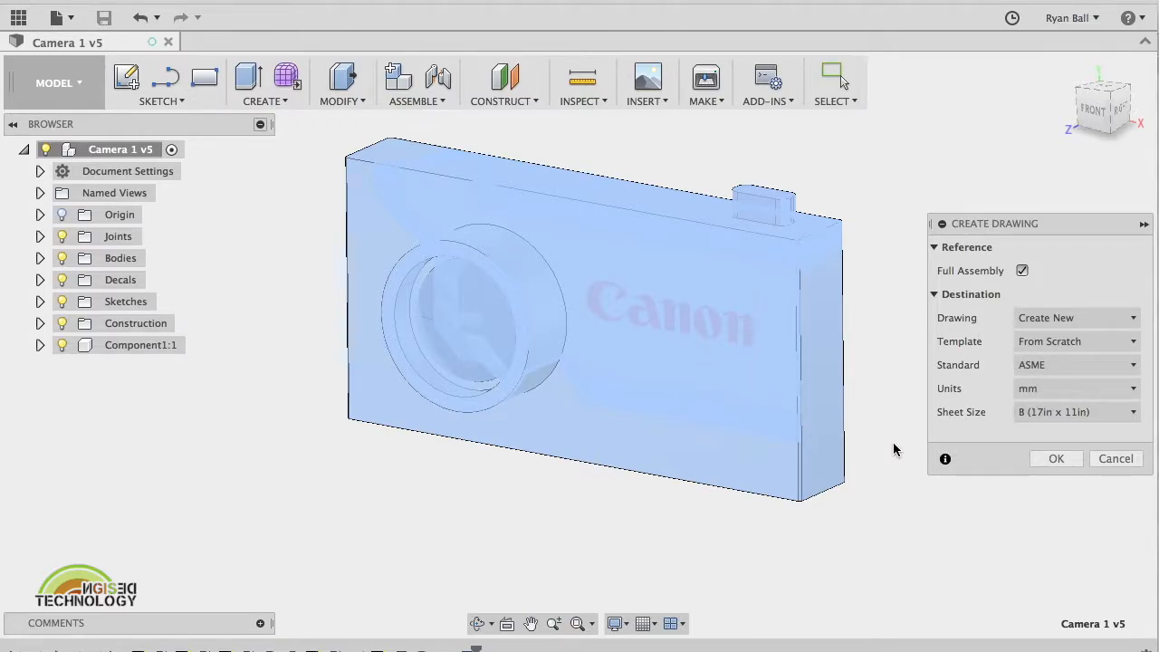
{"action": "left_click", "coordinate": [1050, 460]}
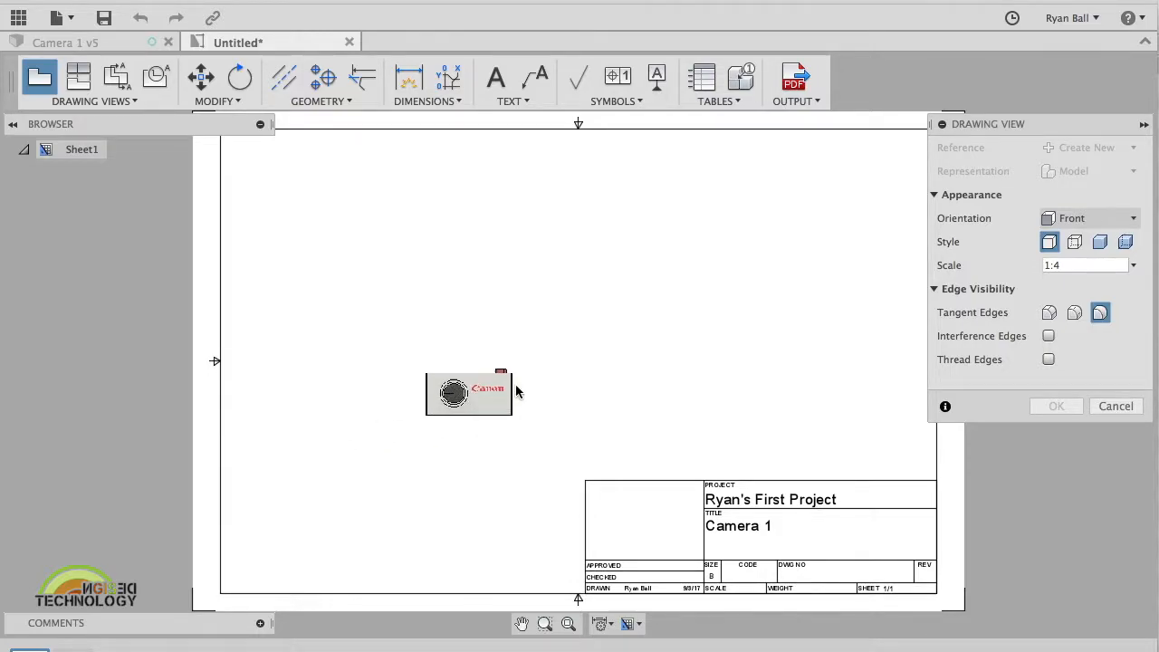
Step: Try the Left orientation for the base view, and return it to Front
{"action": "left_click", "coordinate": [1111, 222]}
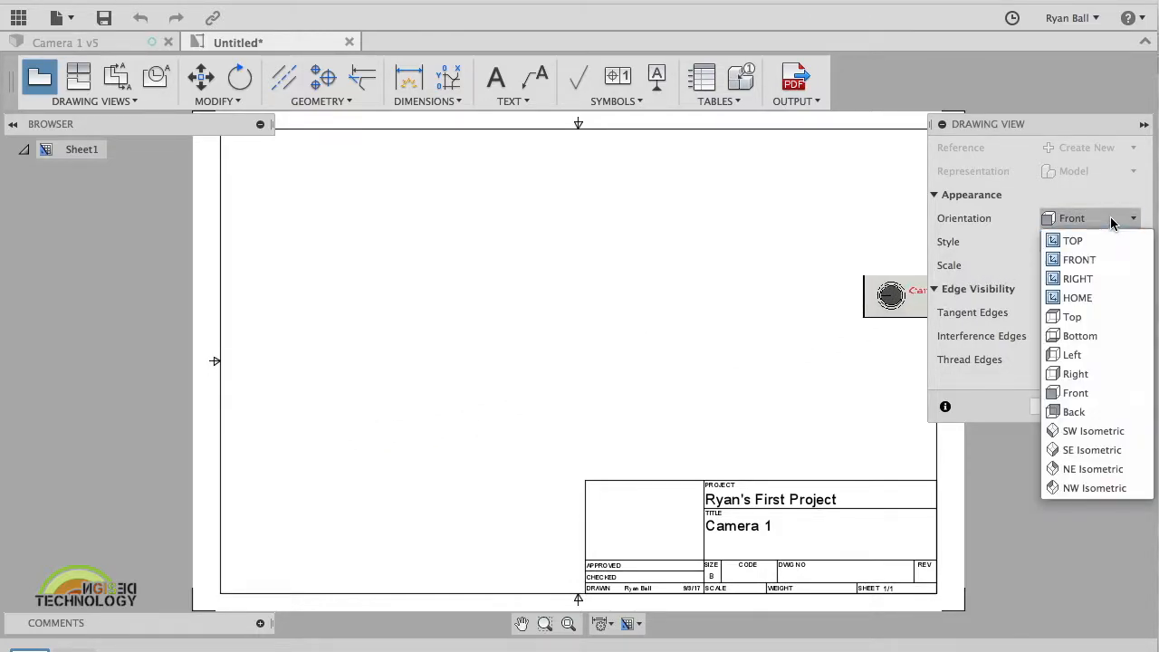
{"action": "left_click", "coordinate": [1090, 355]}
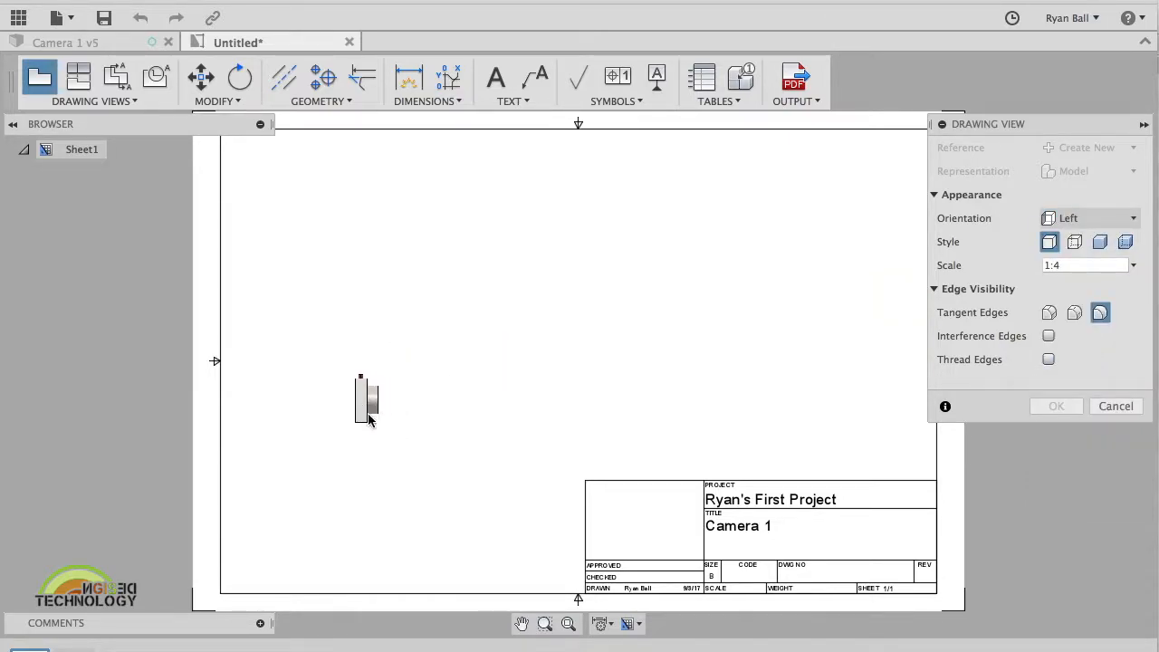
{"action": "left_click", "coordinate": [365, 418]}
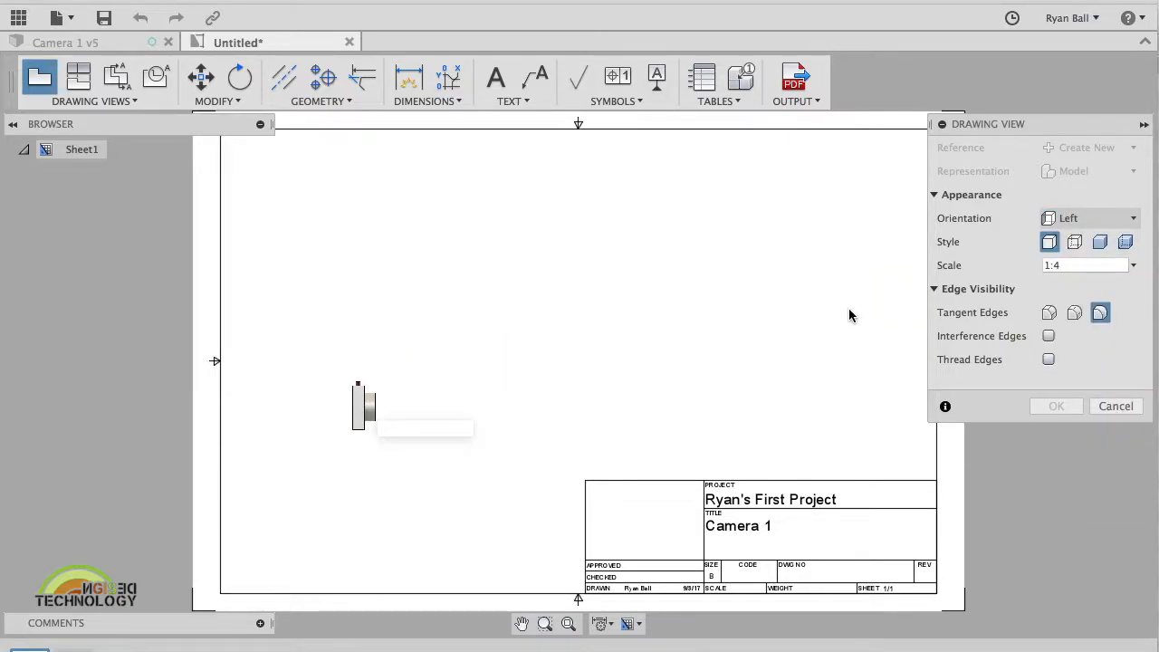
{"action": "left_click", "coordinate": [1129, 223]}
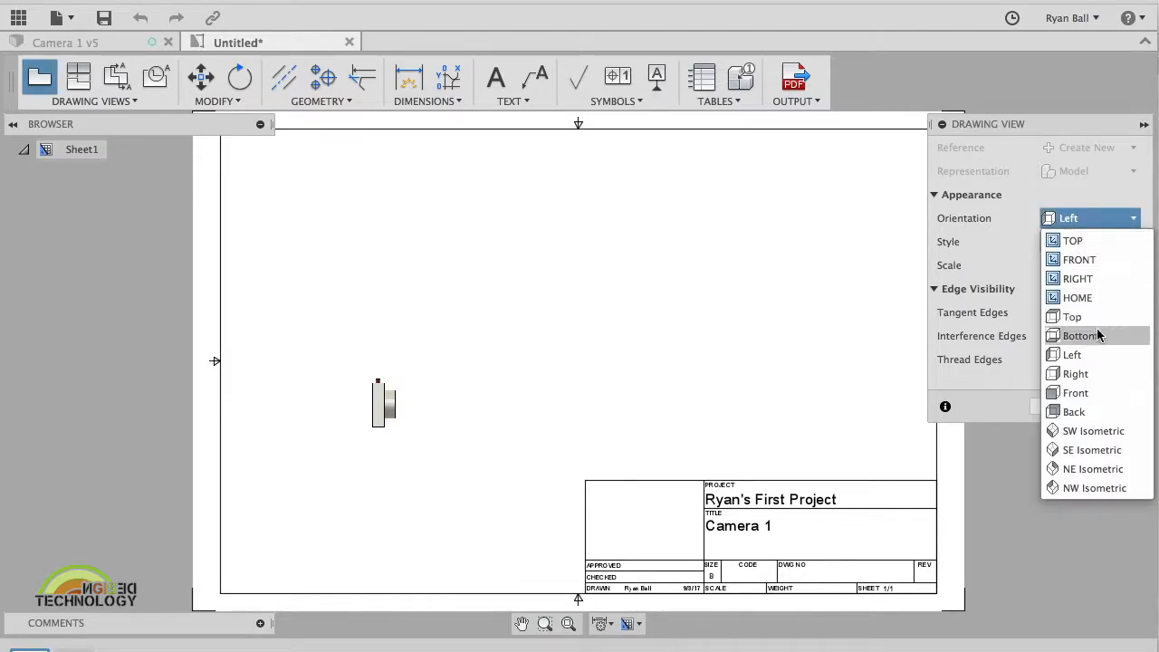
{"action": "left_click", "coordinate": [1091, 394]}
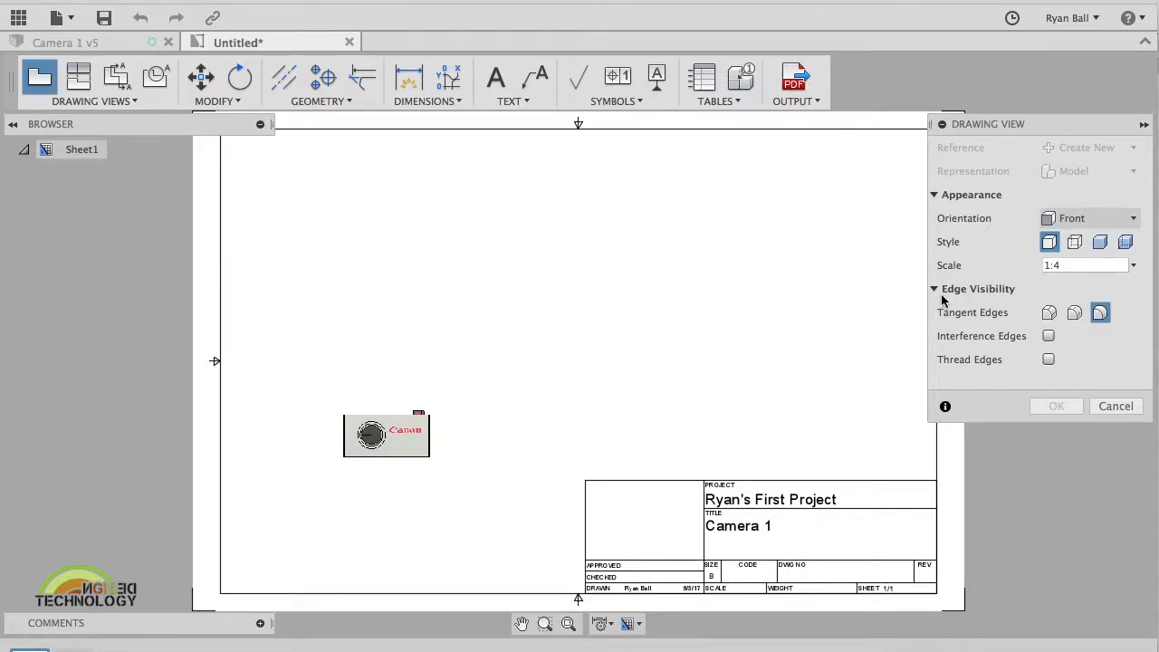
Step: Set the base view's scale to 1:2 and place the front view in the lower-left area of the sheet
{"action": "left_click", "coordinate": [1133, 265]}
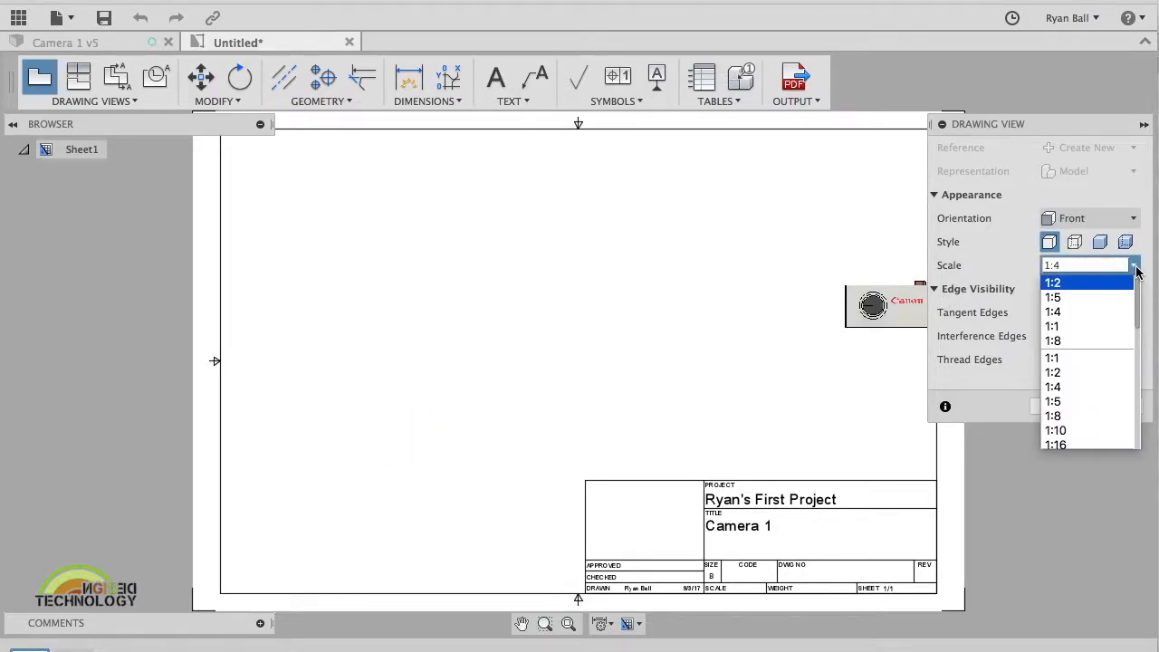
{"action": "left_click", "coordinate": [1089, 283]}
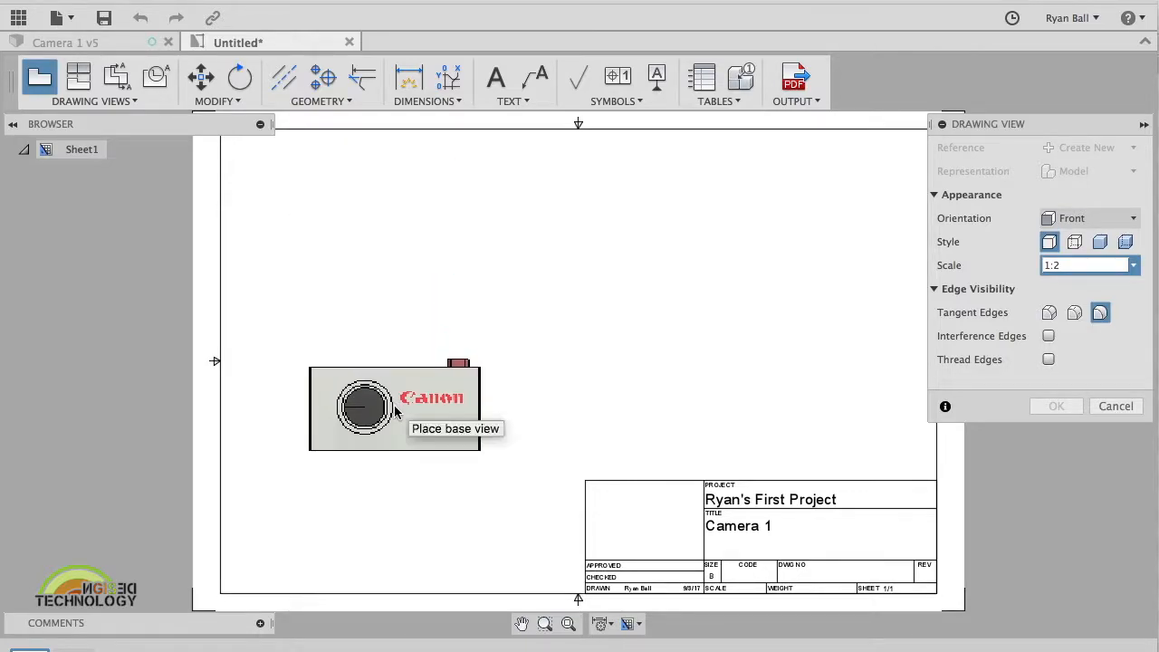
{"action": "left_click", "coordinate": [396, 412]}
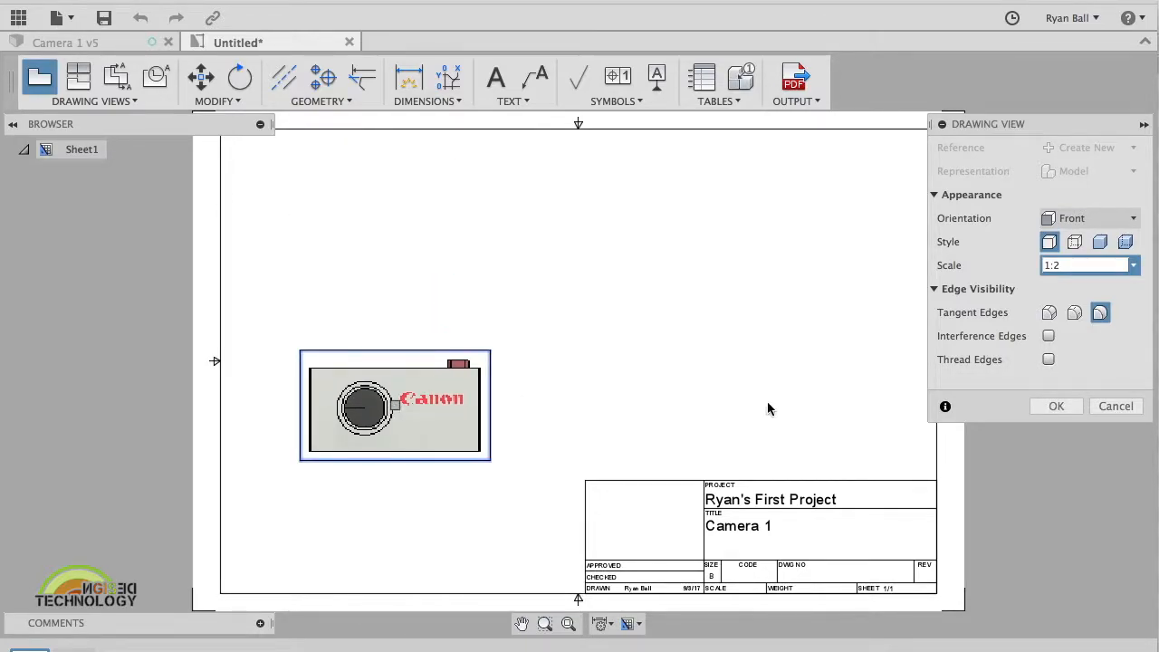
{"action": "left_click", "coordinate": [1052, 406]}
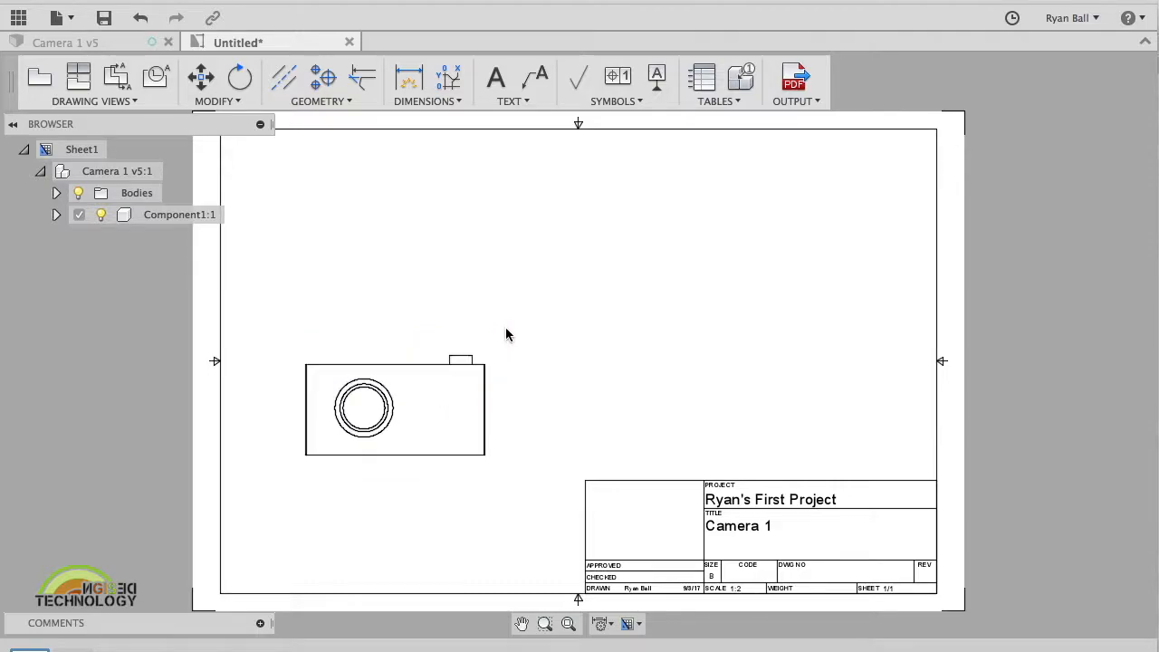
Step: Project a top view above the front view, a side view to its right, and an isometric view at the sheet's upper right
{"action": "left_click", "coordinate": [78, 76]}
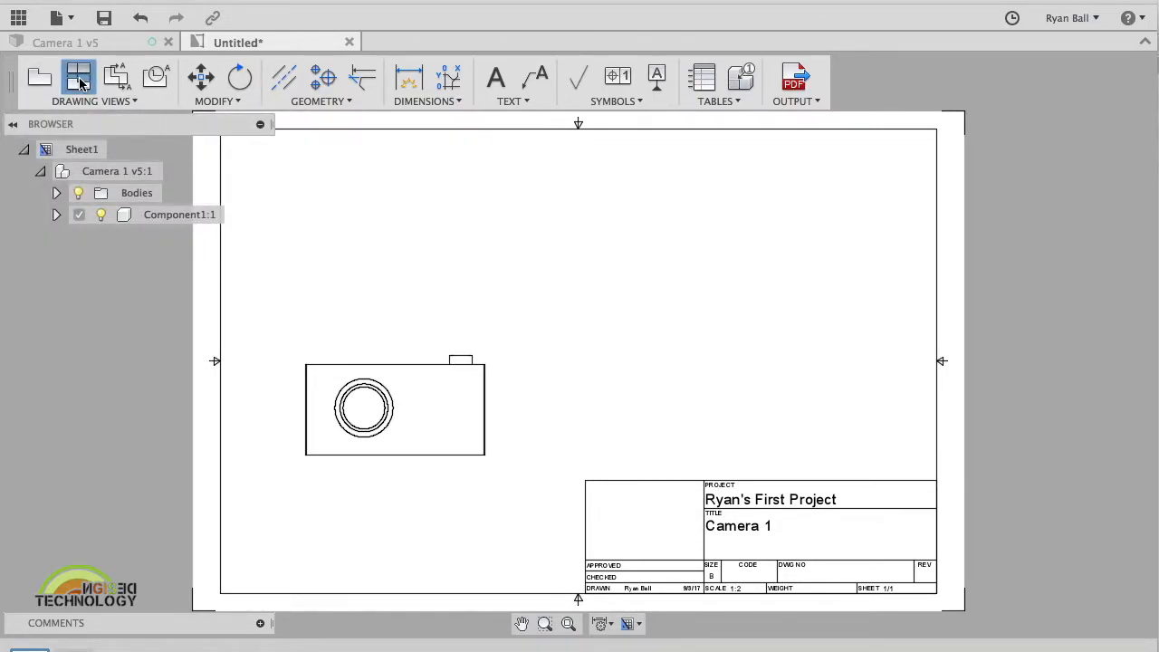
{"action": "left_click", "coordinate": [377, 412]}
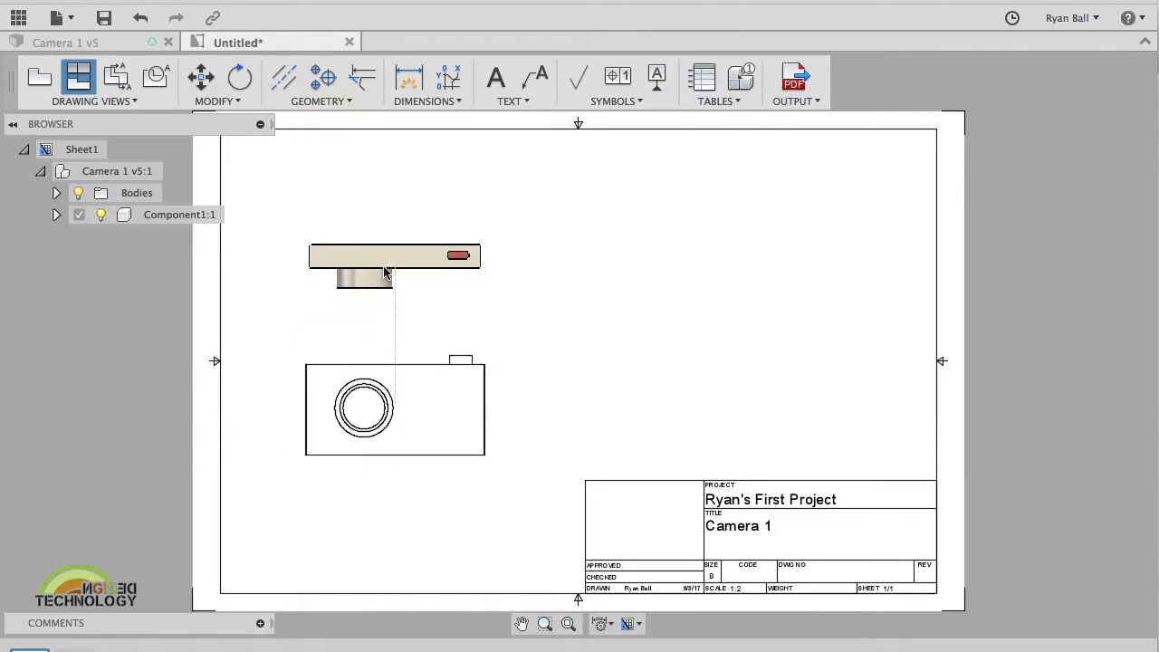
{"action": "left_click", "coordinate": [384, 272]}
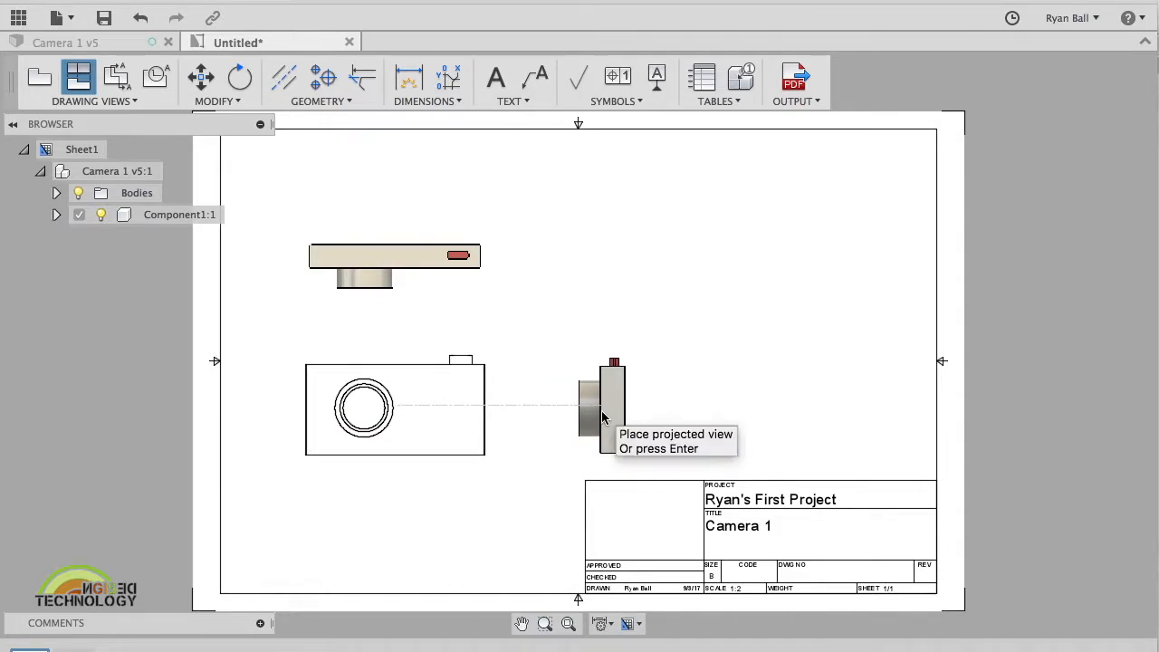
{"action": "left_click", "coordinate": [612, 419]}
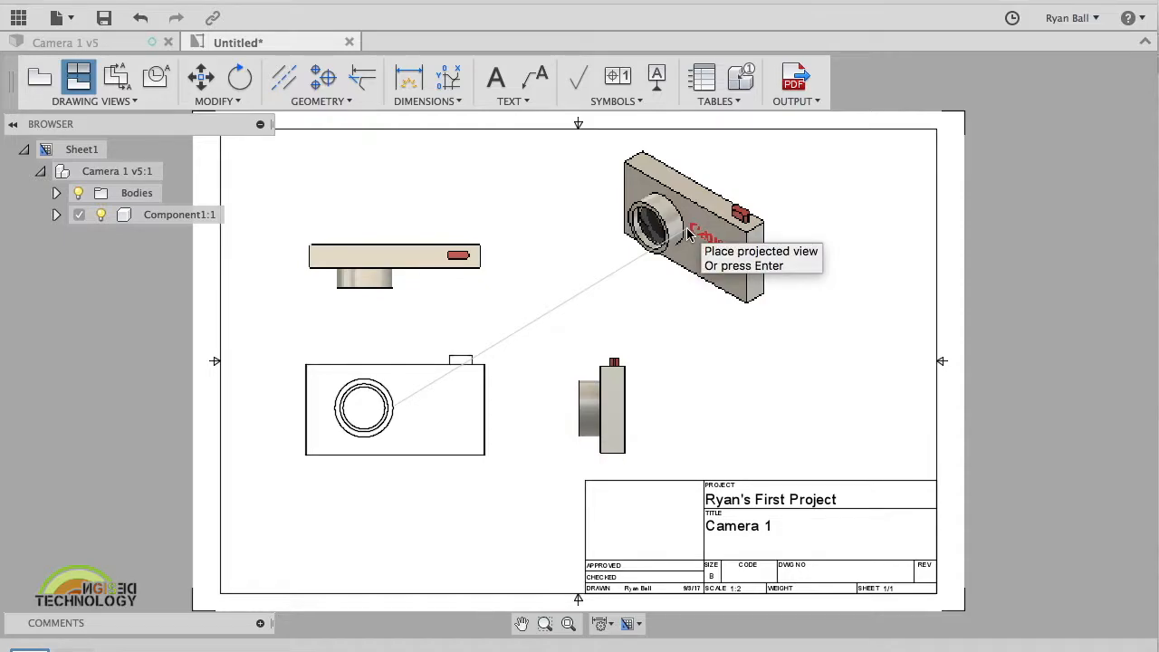
{"action": "left_click", "coordinate": [688, 233]}
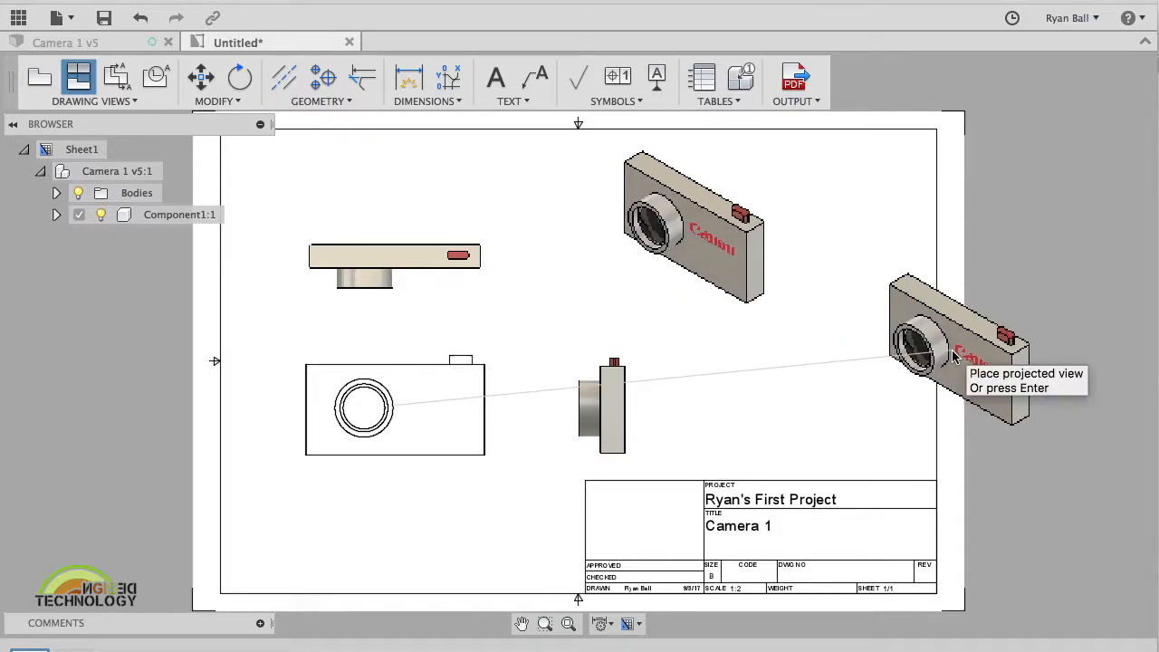
{"action": "key", "text": "Return"}
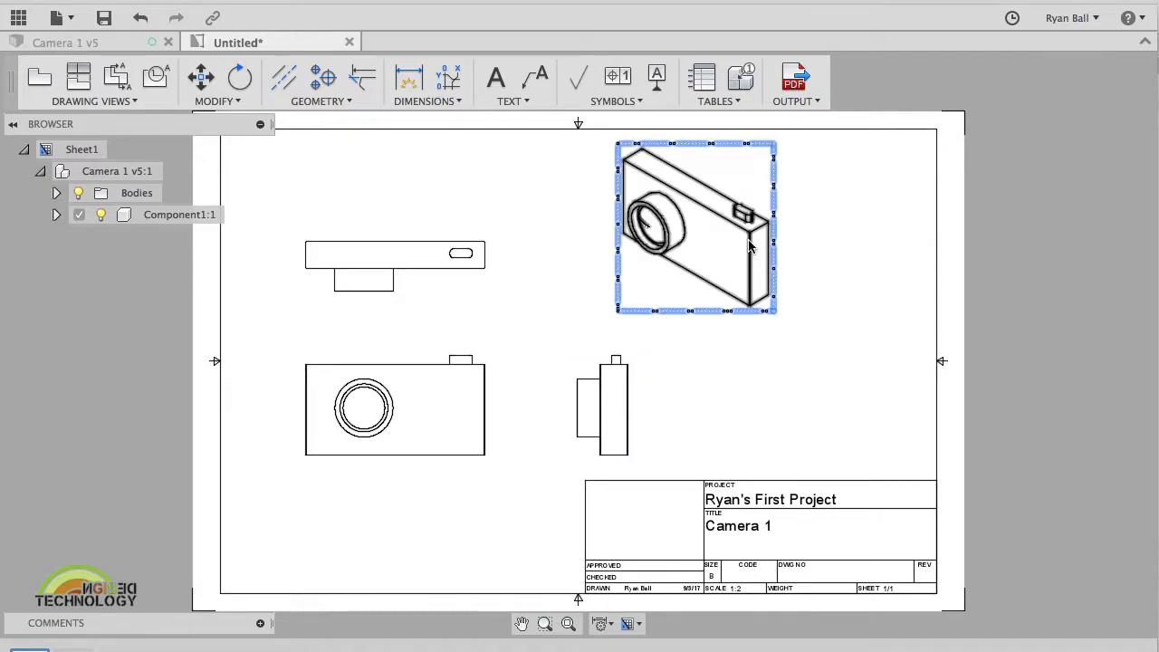
Step: Change the isometric view's style to shaded
{"action": "right_click", "coordinate": [756, 312]}
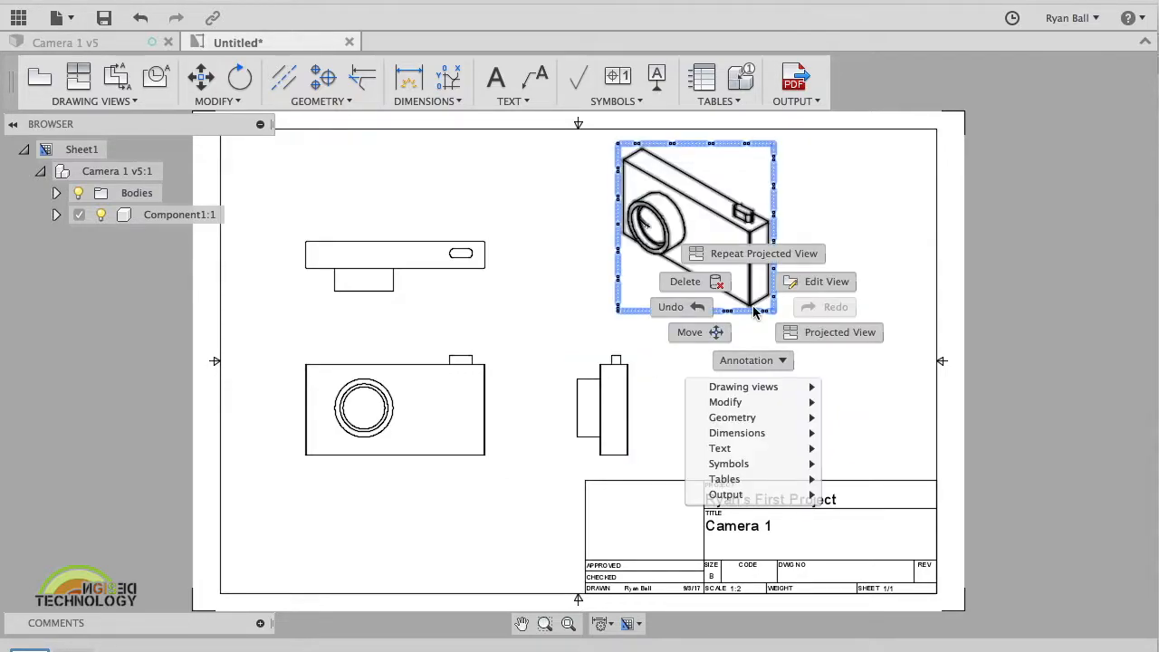
{"action": "left_click", "coordinate": [822, 283]}
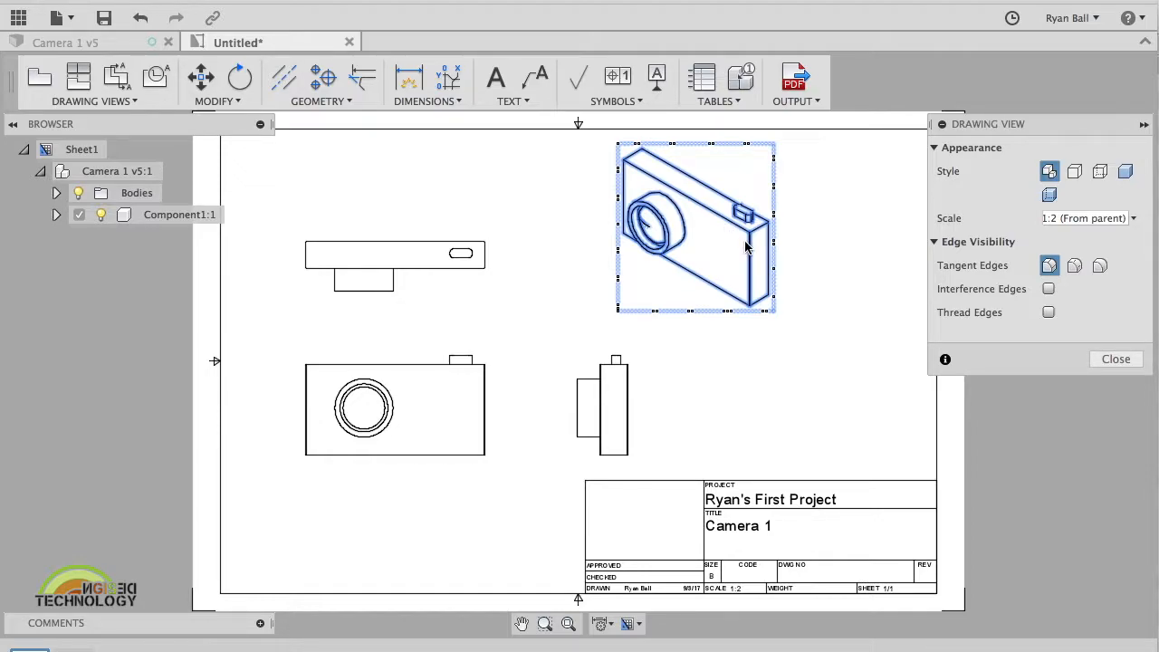
{"action": "left_click", "coordinate": [1124, 178]}
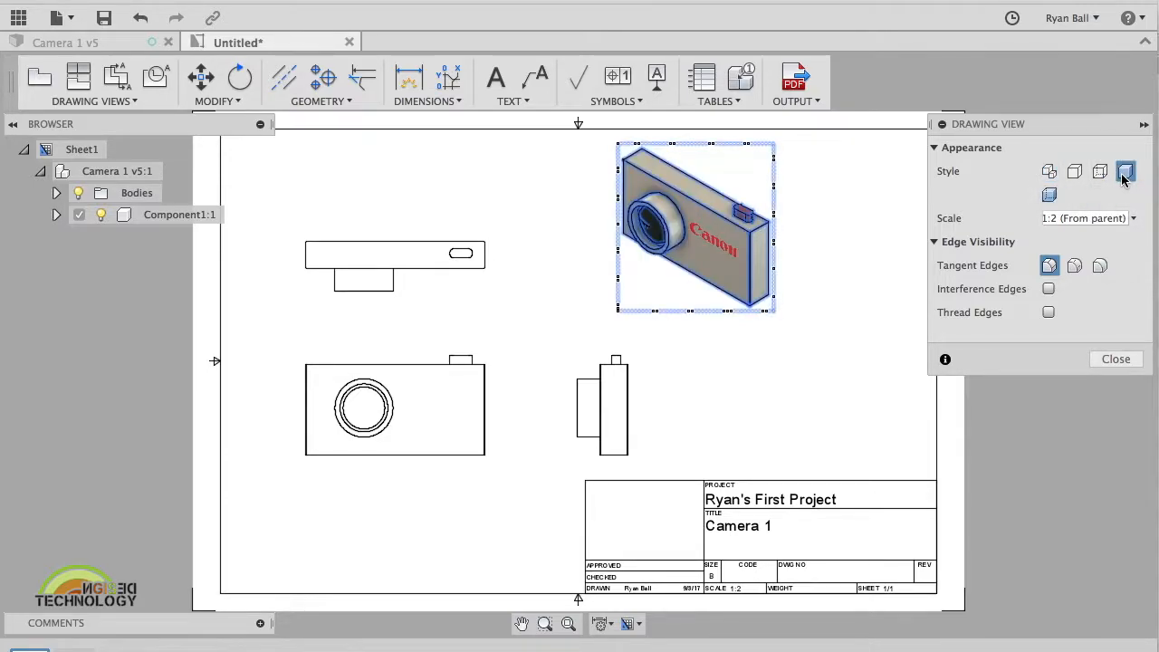
{"action": "left_click", "coordinate": [1114, 359]}
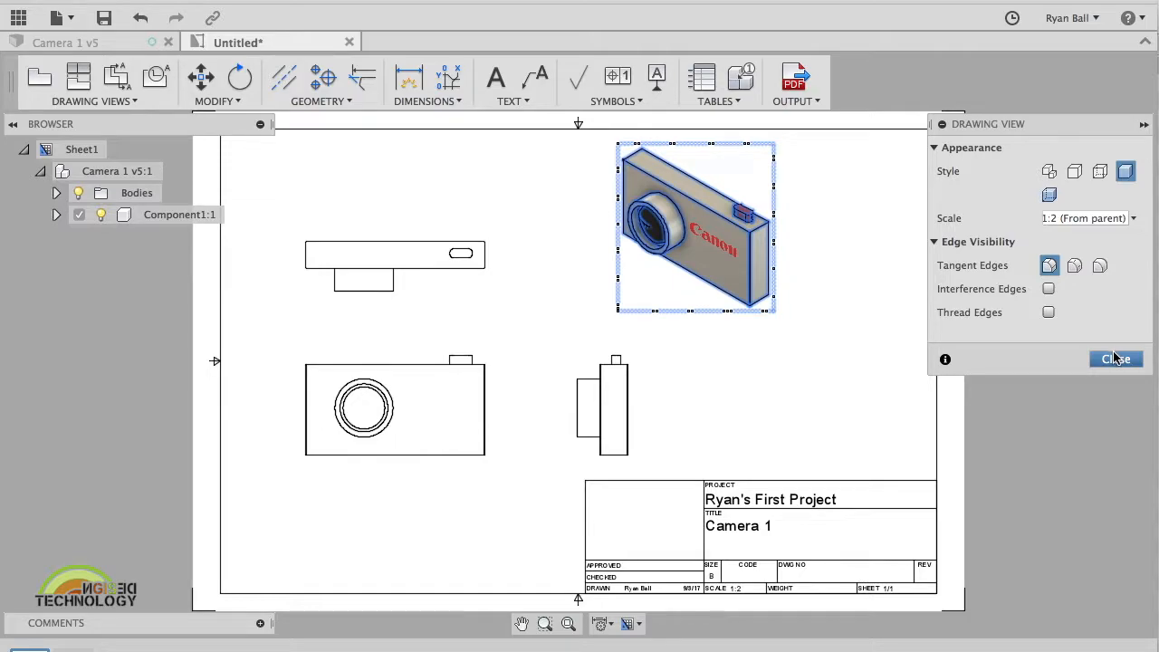
{"action": "left_click", "coordinate": [1115, 358]}
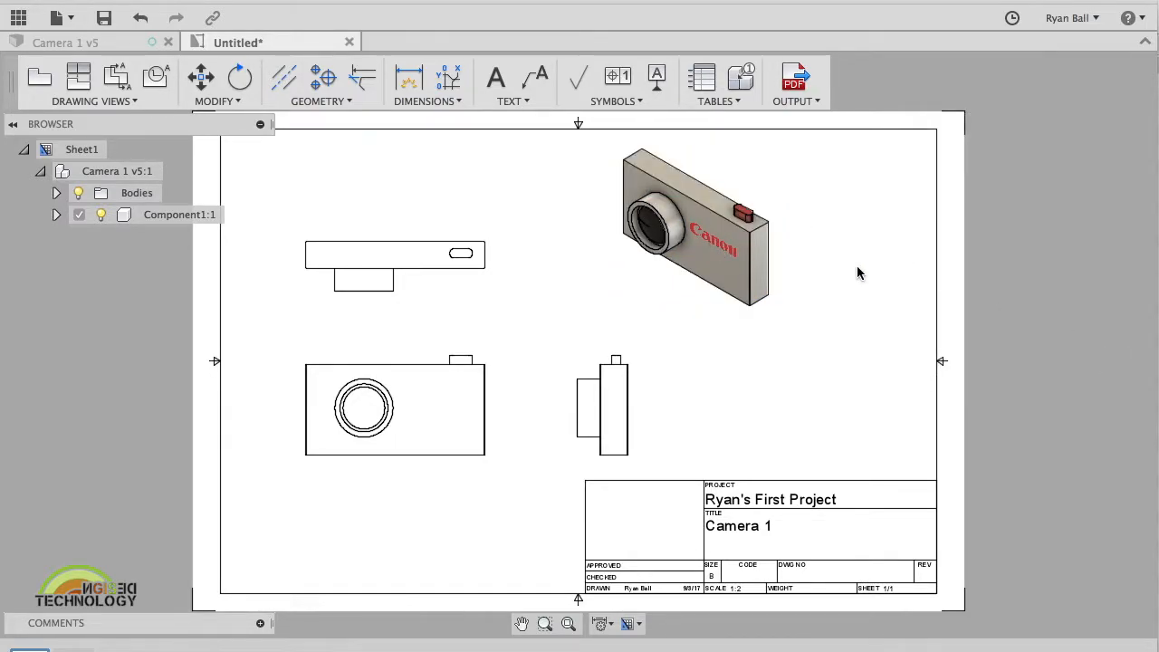
Step: Dimension the camera body's height in the front view, placing the dimension to the left of the body
{"action": "scroll", "coordinate": [458, 407], "scroll_direction": "up", "scroll_amount": 2}
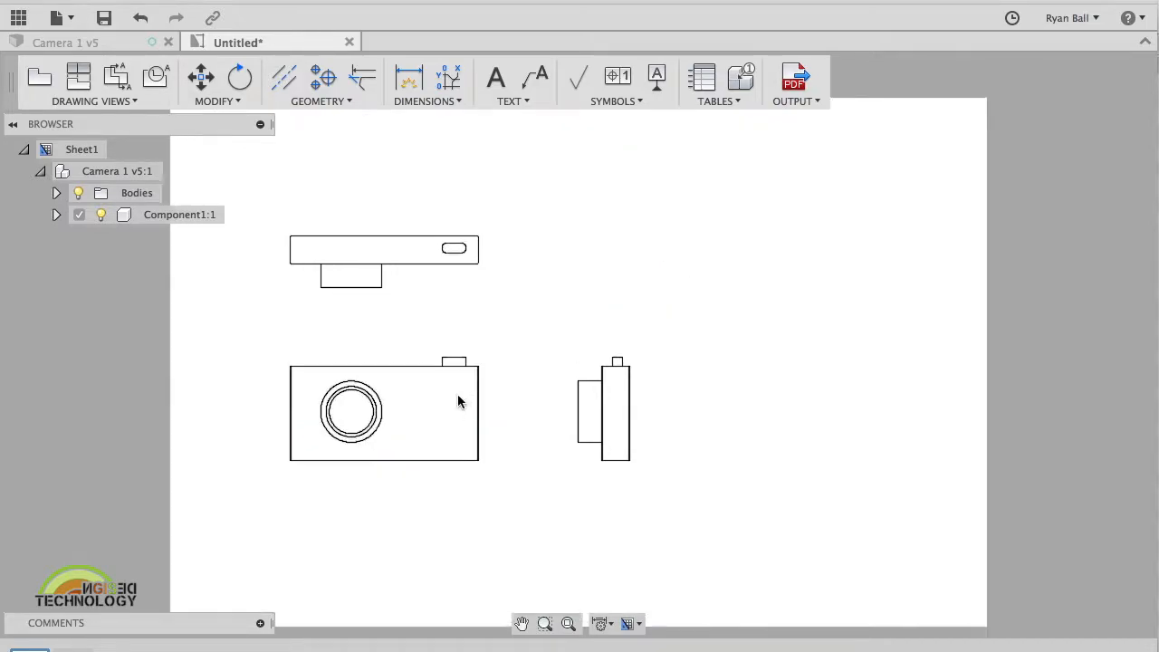
{"action": "scroll", "coordinate": [454, 411], "scroll_direction": "up", "scroll_amount": 3}
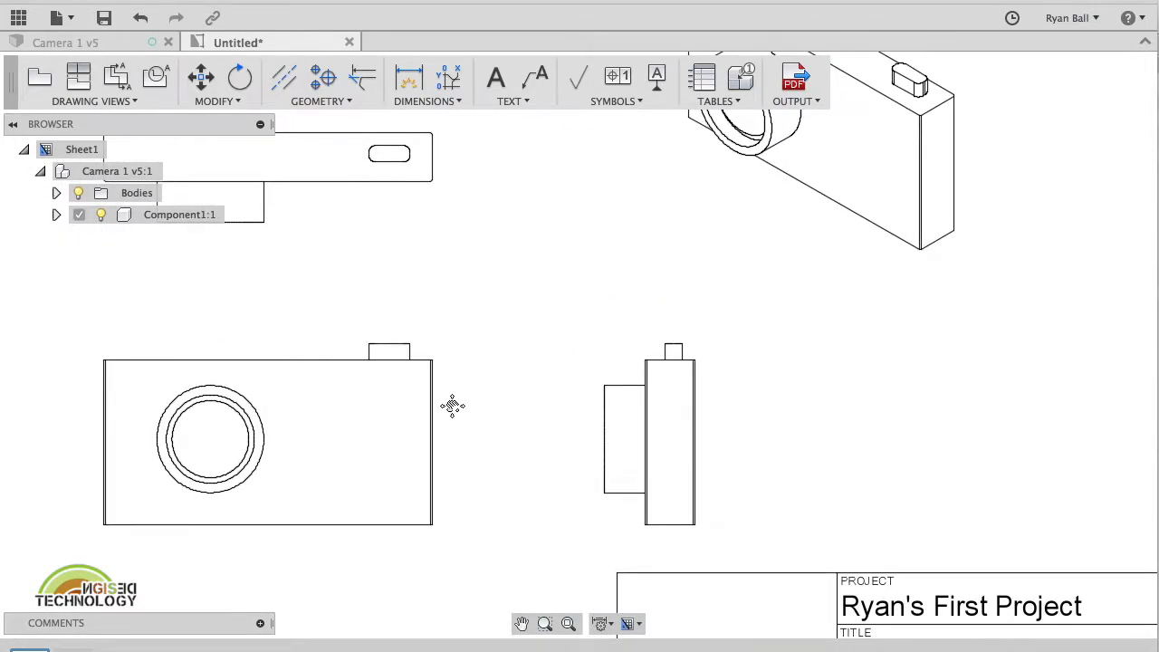
{"action": "scroll", "coordinate": [453, 408], "scroll_direction": "up", "scroll_amount": 2}
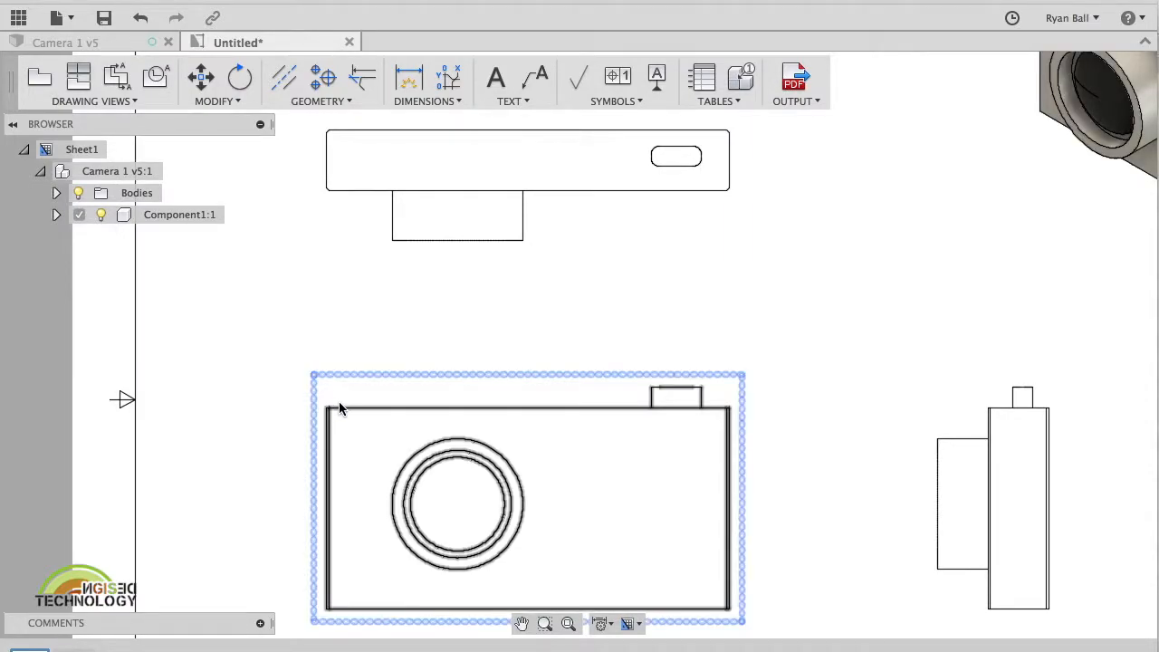
{"action": "scroll", "coordinate": [347, 388], "scroll_direction": "down", "scroll_amount": 3}
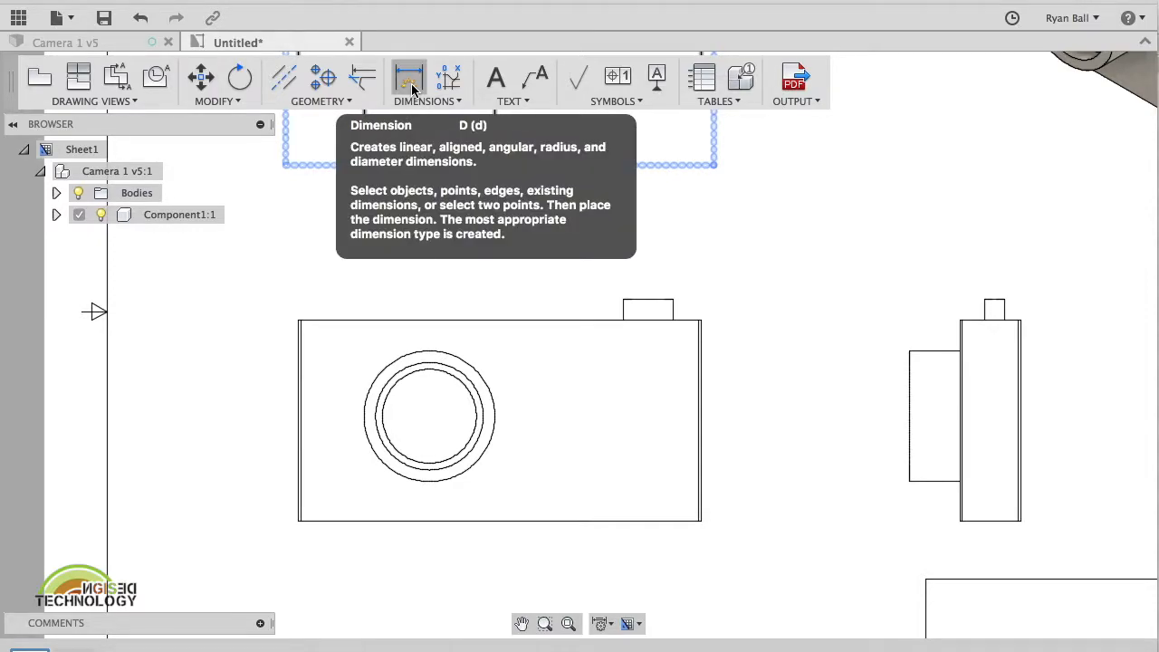
{"action": "left_click", "coordinate": [410, 81]}
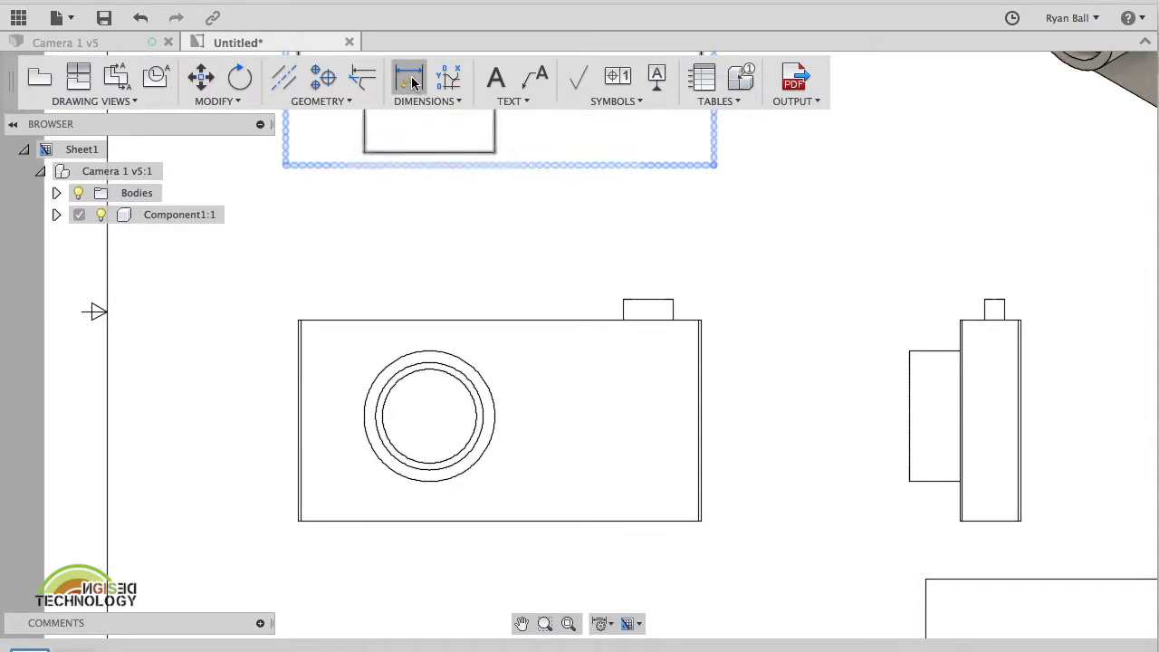
{"action": "left_click", "coordinate": [300, 321]}
{"action": "left_click", "coordinate": [298, 521]}
{"action": "left_click", "coordinate": [190, 470]}
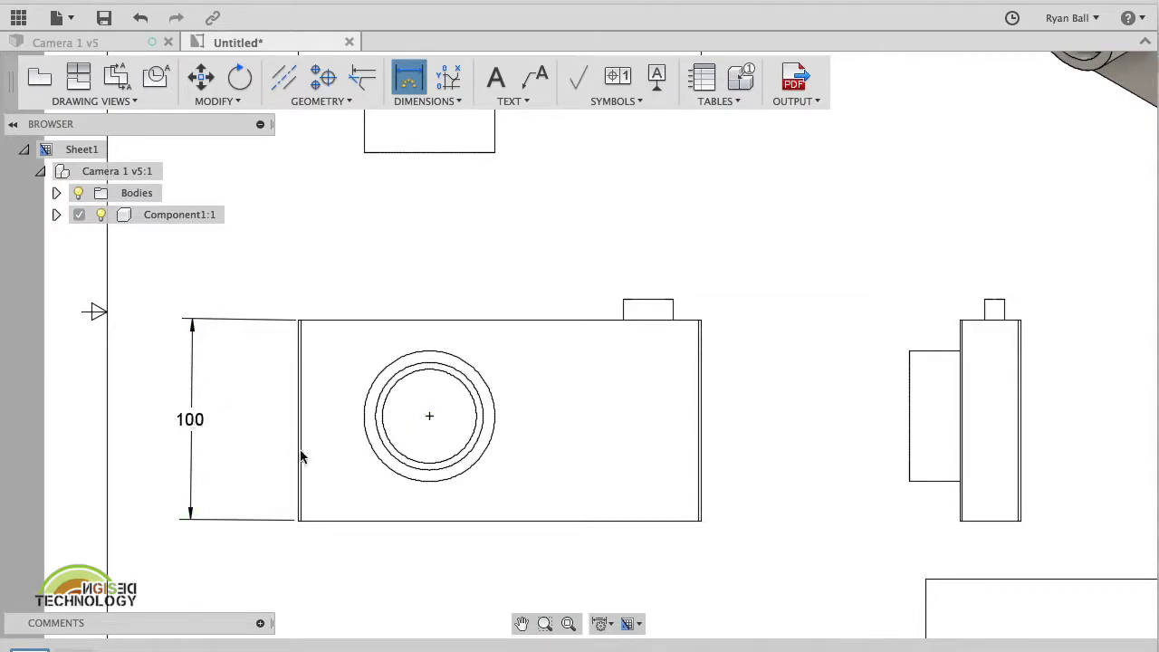
Step: Dimension the camera body's overall width in the front view, placing the dimension below the body
{"action": "scroll", "coordinate": [509, 449], "scroll_direction": "up", "scroll_amount": 5}
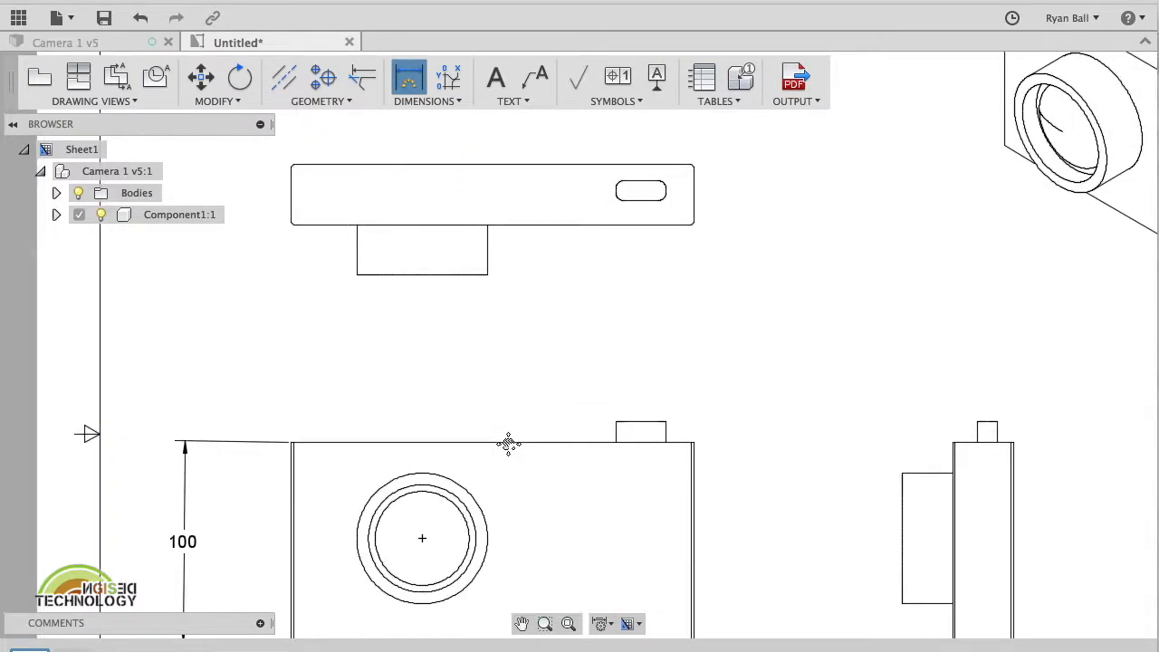
{"action": "scroll", "coordinate": [509, 449], "scroll_direction": "down", "scroll_amount": 4}
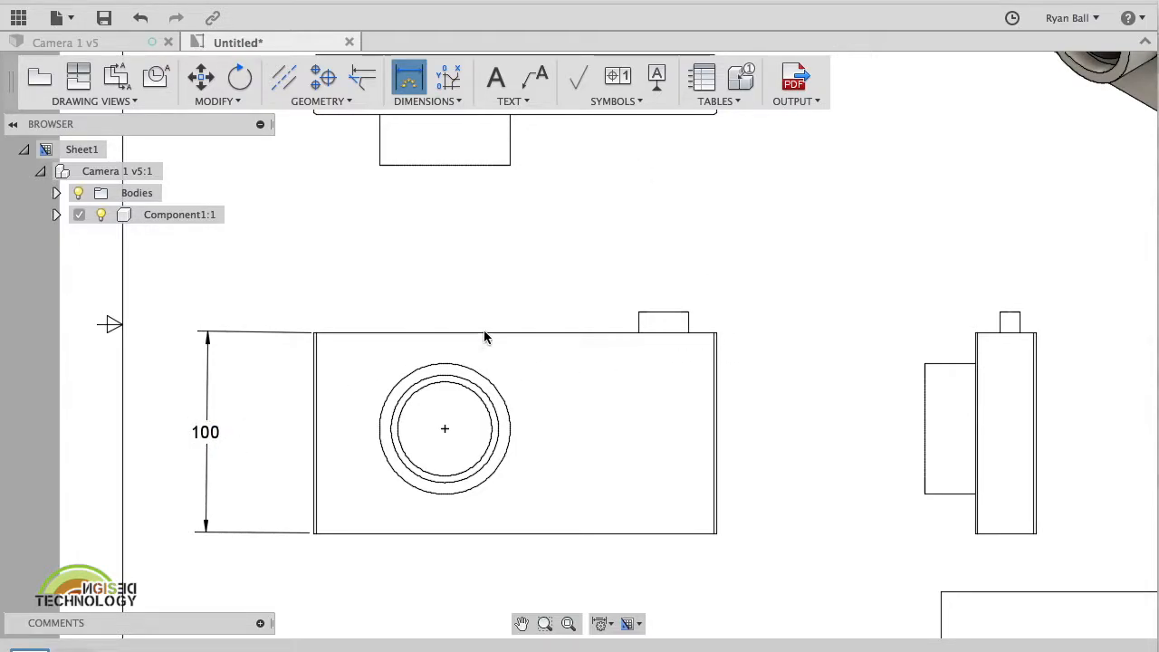
{"action": "scroll", "coordinate": [484, 337], "scroll_direction": "up", "scroll_amount": 4}
{"action": "scroll", "coordinate": [484, 337], "scroll_direction": "down", "scroll_amount": 8}
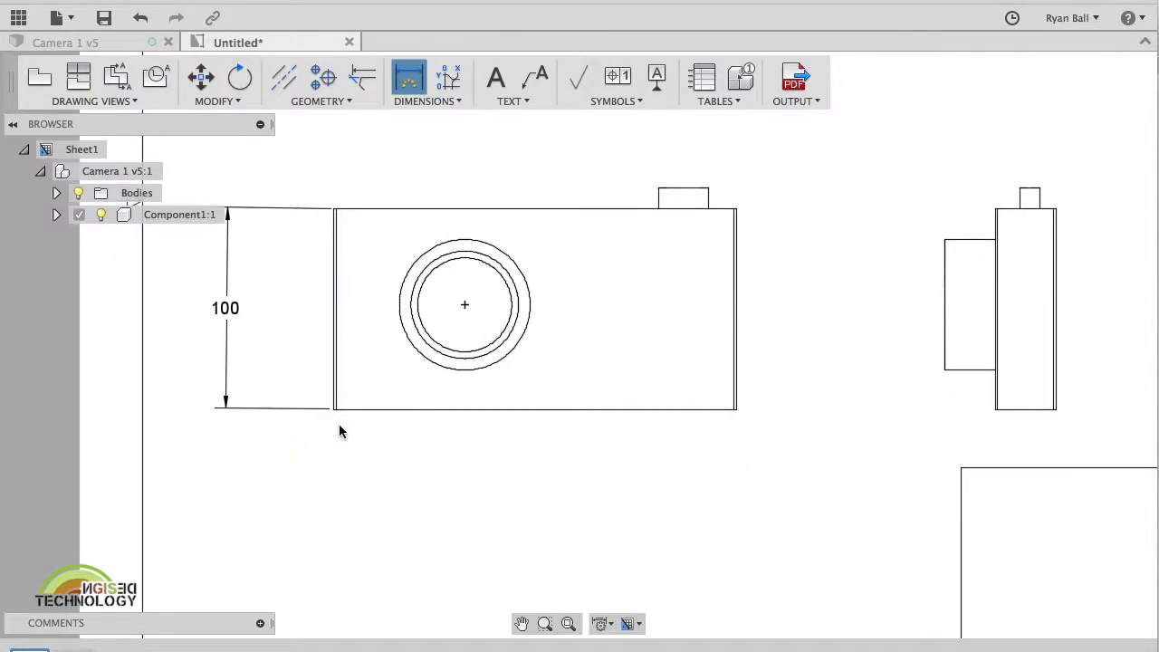
{"action": "left_click", "coordinate": [334, 411]}
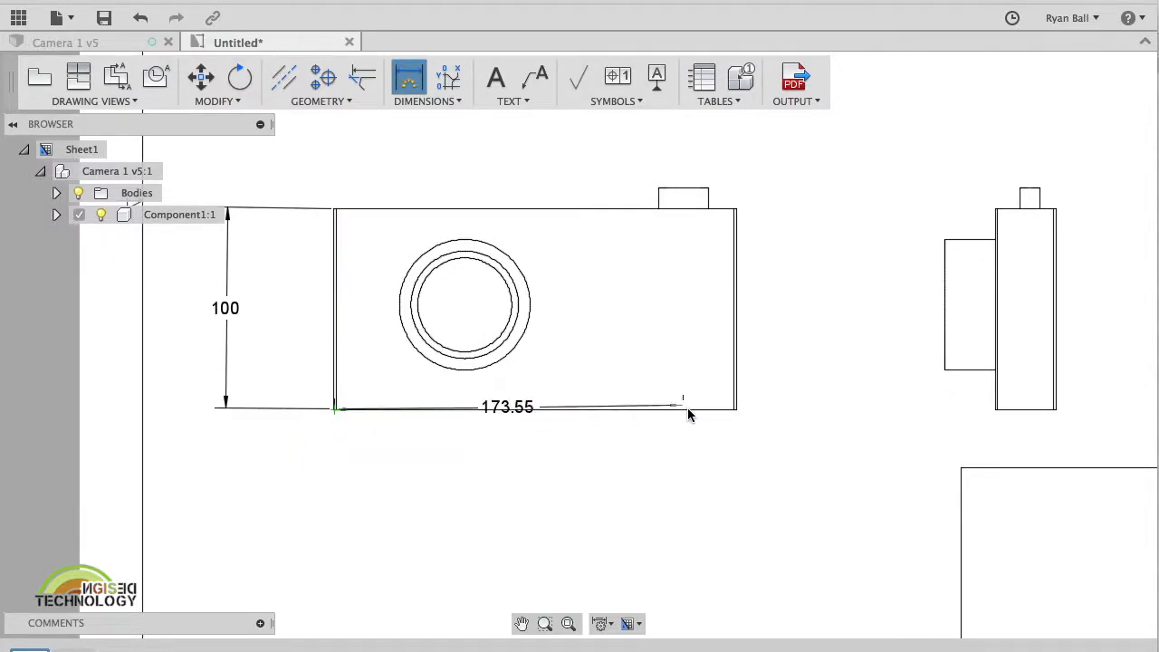
{"action": "left_click", "coordinate": [737, 410]}
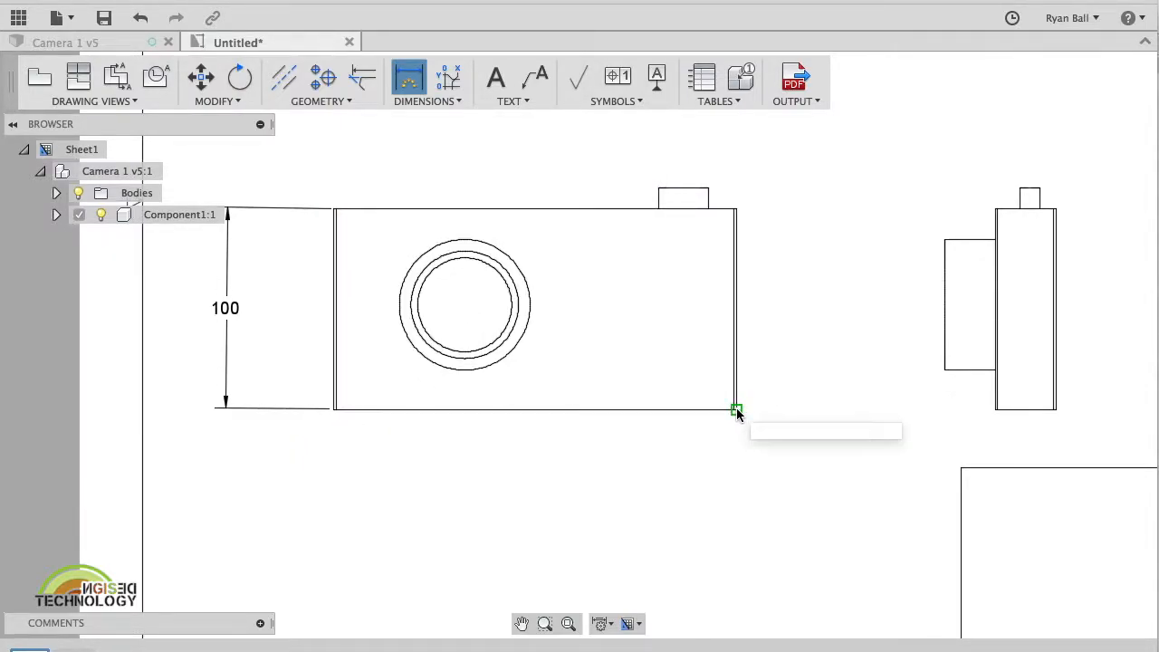
{"action": "left_click", "coordinate": [561, 534]}
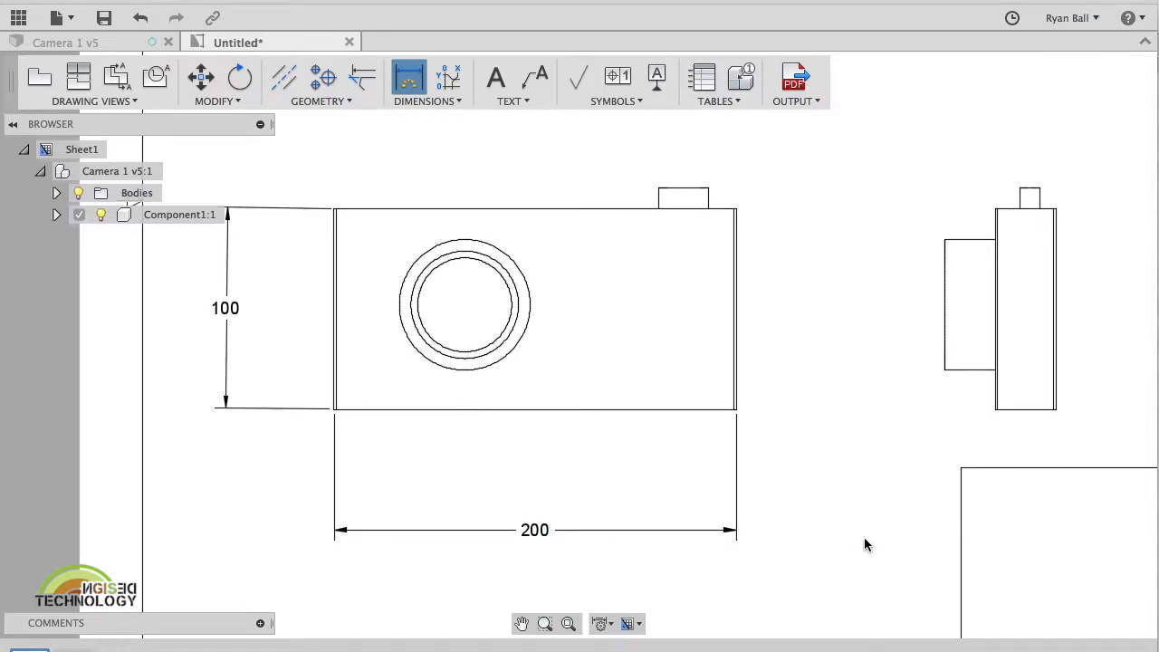
Step: Dimension the diameter of the lens's outermost circle in the front view, placing the text above the camera body
{"action": "left_click", "coordinate": [531, 300]}
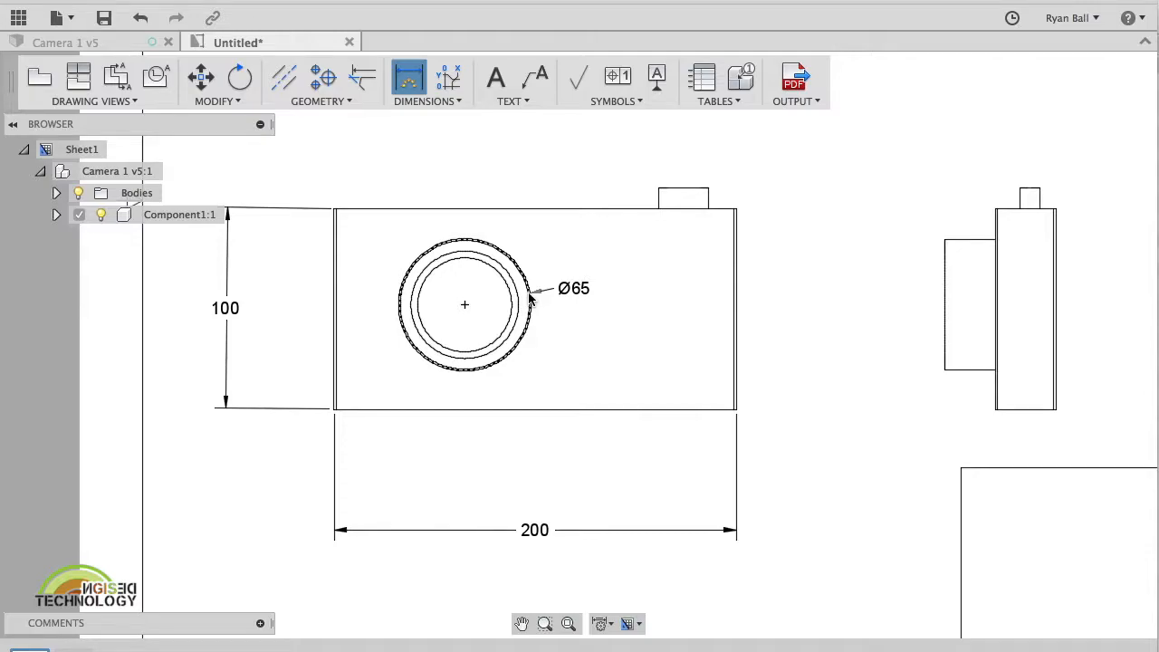
{"action": "left_click", "coordinate": [530, 300]}
{"action": "left_click_drag", "start_coordinate": [577, 295], "coordinate": [567, 165]}
{"action": "left_click", "coordinate": [567, 164]}
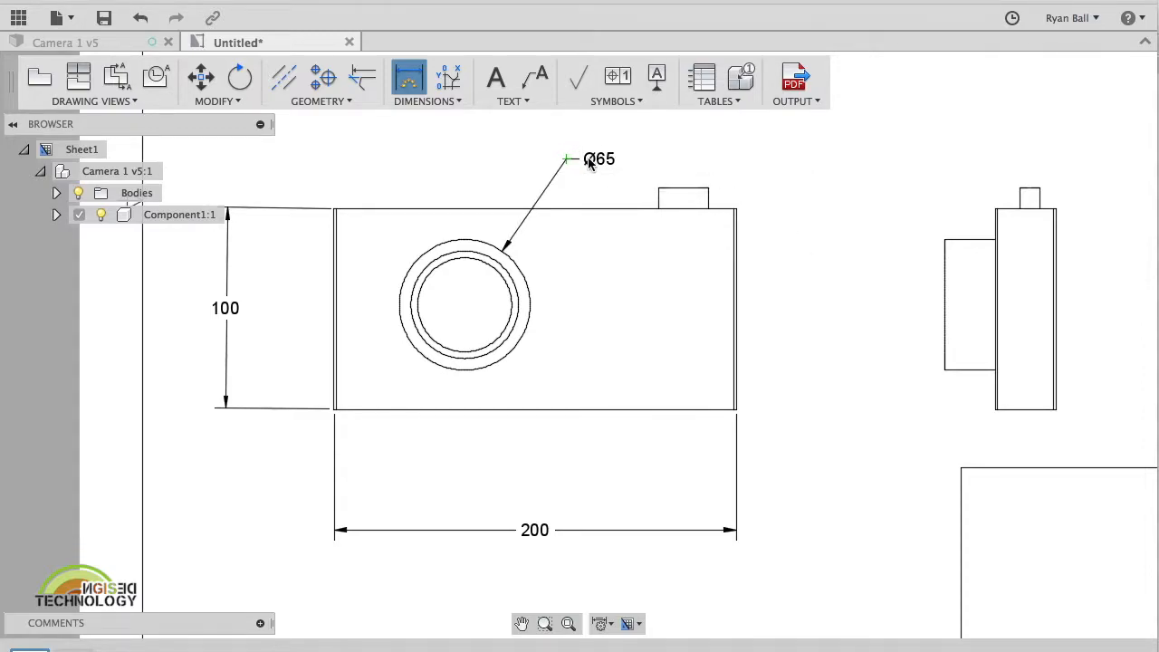
Step: Add a radius dimension to the lens's middle circle in the front view, with the text below and right of the lens
{"action": "left_click", "coordinate": [456, 101]}
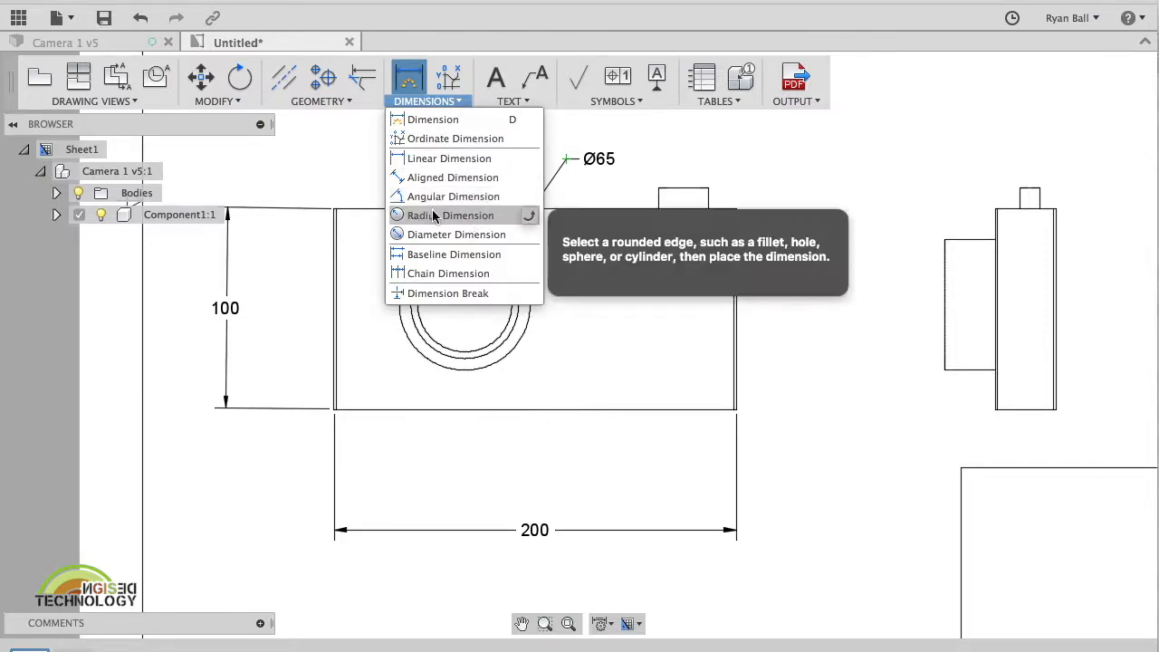
{"action": "left_click", "coordinate": [468, 223]}
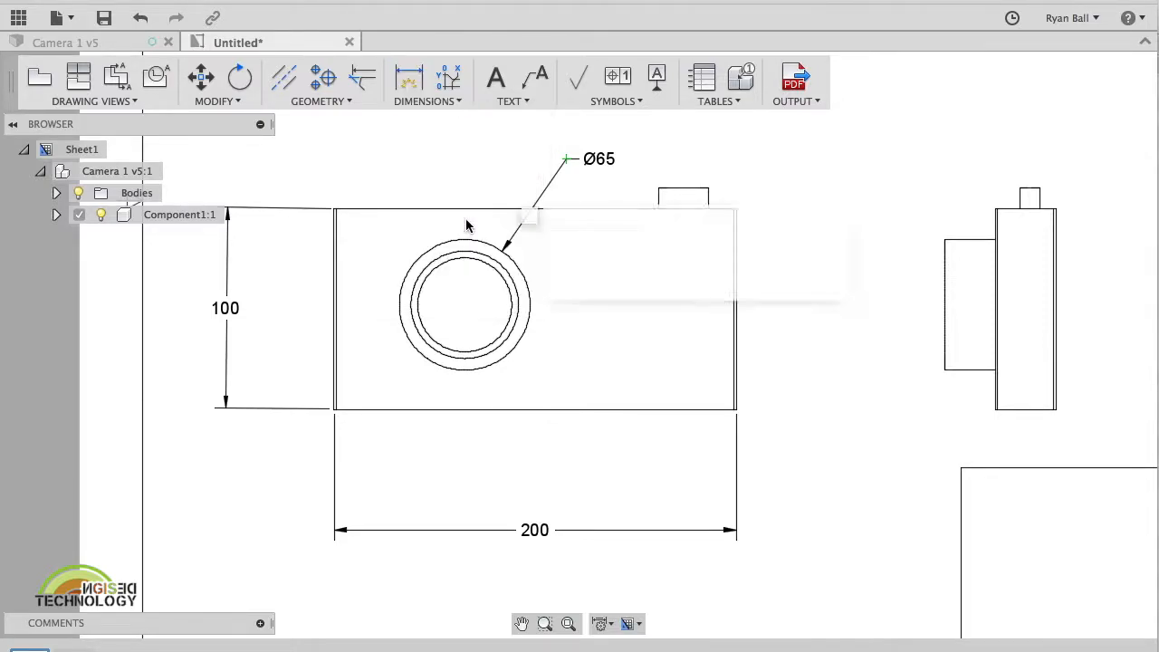
{"action": "left_click", "coordinate": [520, 327]}
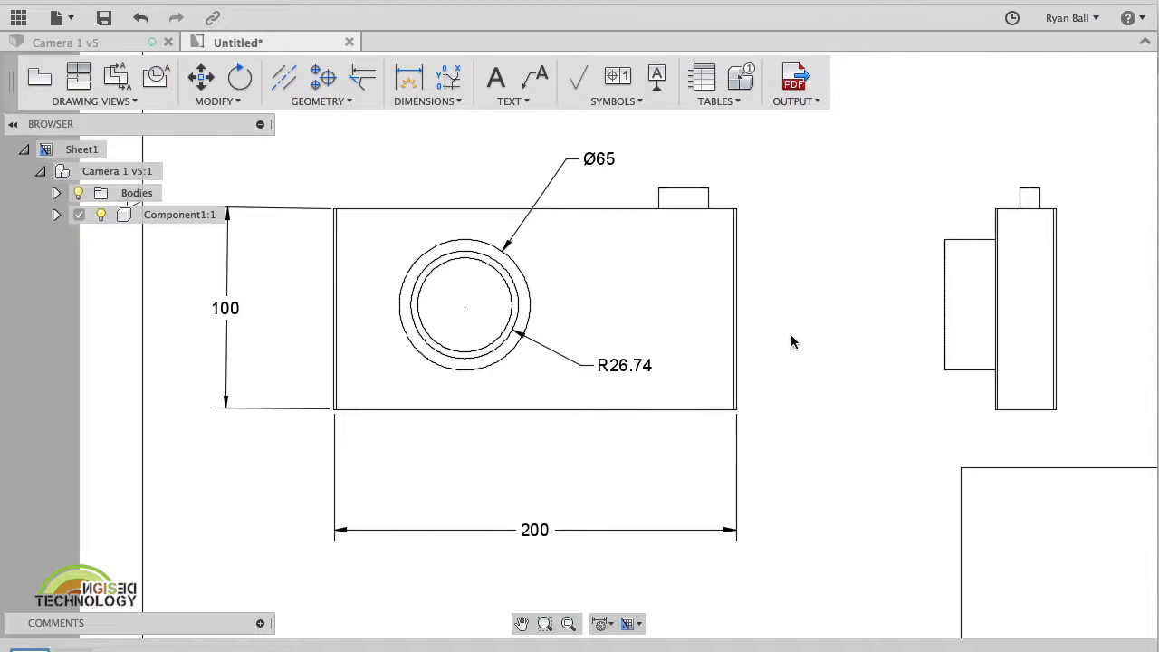
Step: Add a radius dimension to the shutter button's rounded corner in the top view, placing the text outside the body
{"action": "scroll", "coordinate": [790, 336], "scroll_direction": "up", "scroll_amount": 5}
{"action": "scroll", "coordinate": [790, 336], "scroll_direction": "up", "scroll_amount": 1}
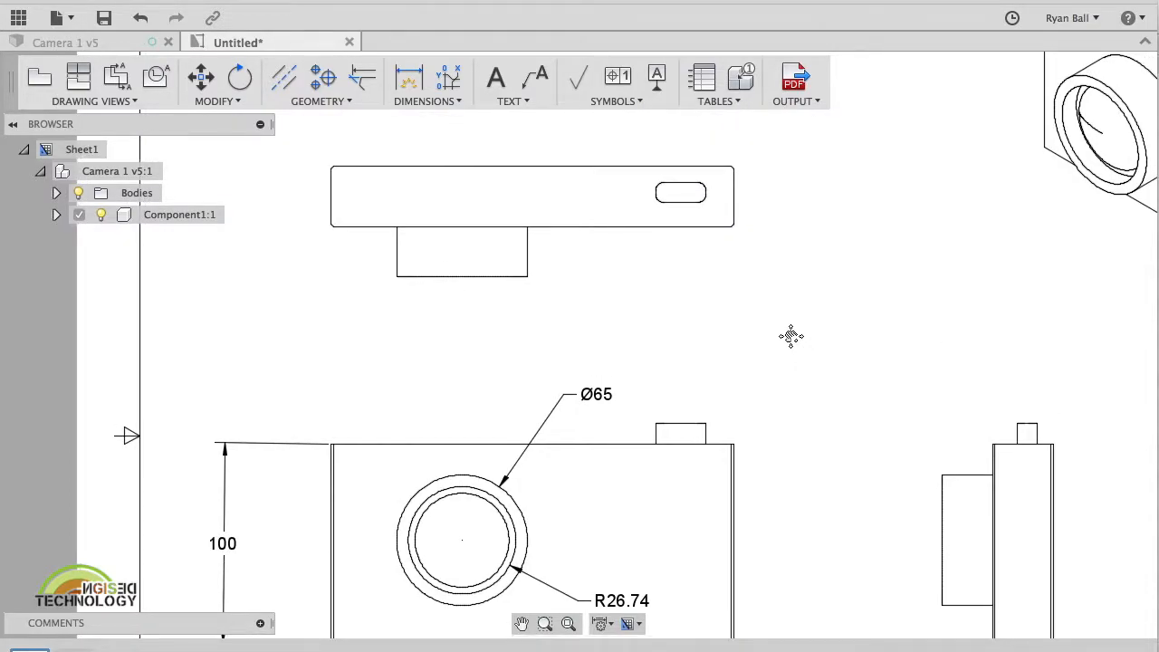
{"action": "left_click", "coordinate": [705, 197]}
{"action": "left_click", "coordinate": [789, 242]}
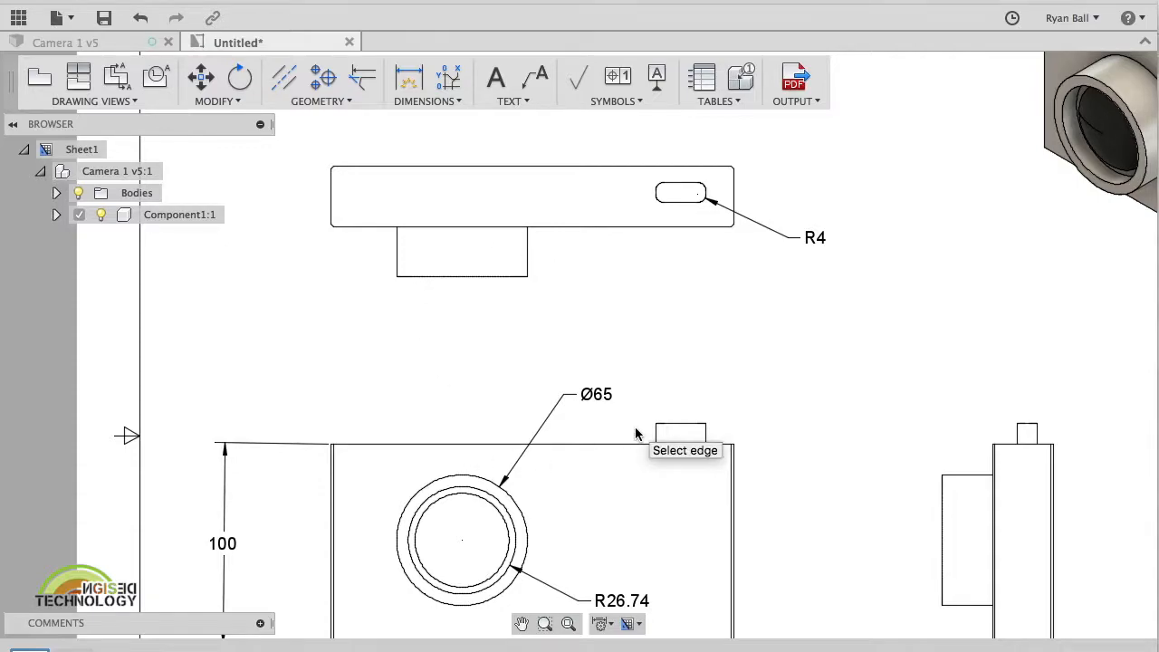
{"action": "scroll", "coordinate": [637, 436], "scroll_direction": "down", "scroll_amount": 2}
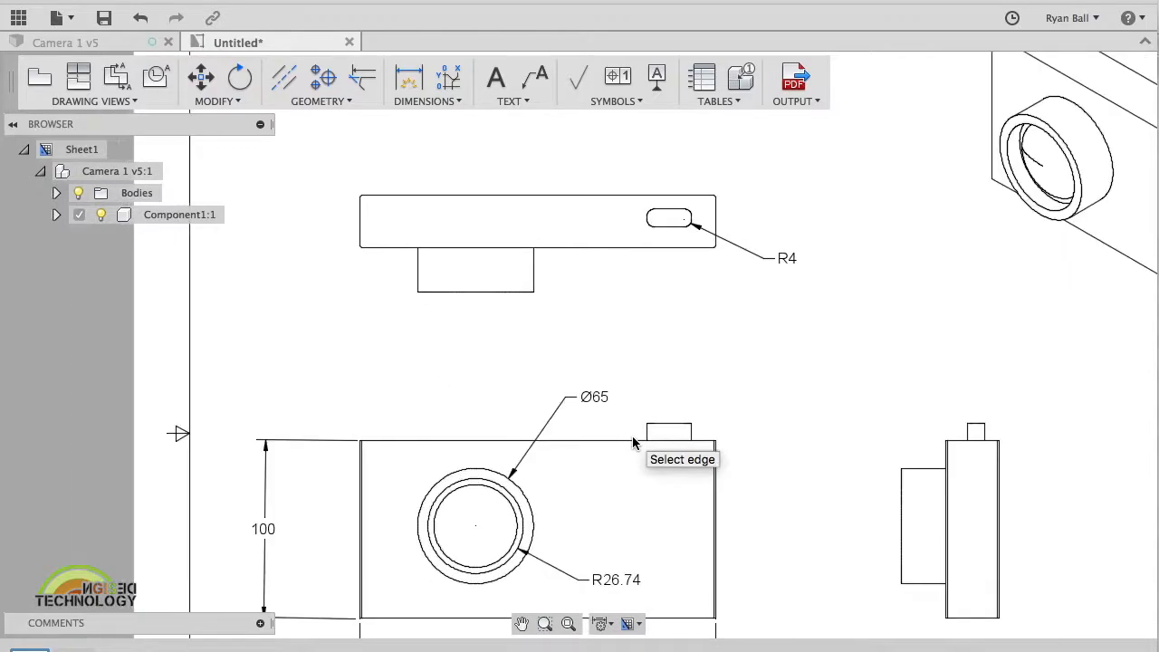
{"action": "left_click", "coordinate": [327, 102]}
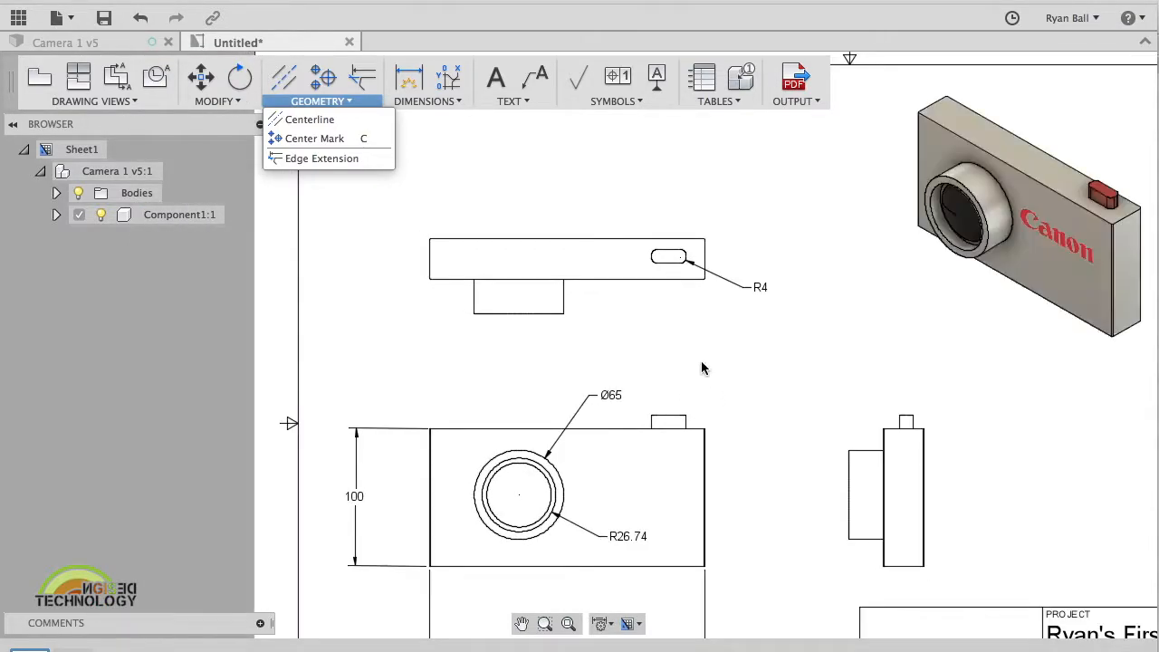
Step: Switch from the drawing to the Camera 1 3D design, with the camera's front face in view
{"action": "left_click", "coordinate": [90, 42]}
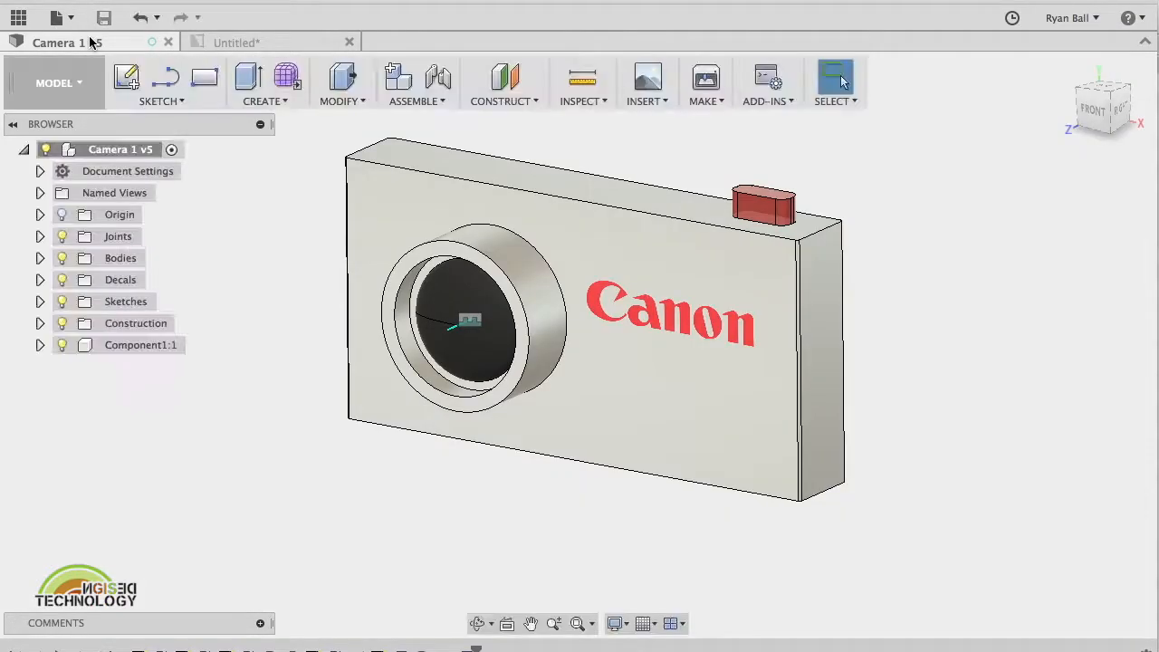
{"action": "scroll", "coordinate": [650, 335], "scroll_direction": "right", "scroll_amount": 5, "text": "shift"}
{"action": "scroll", "coordinate": [650, 335], "scroll_direction": "left", "scroll_amount": 10, "text": "shift"}
{"action": "scroll", "coordinate": [650, 335], "scroll_direction": "up", "scroll_amount": 5, "text": "shift"}
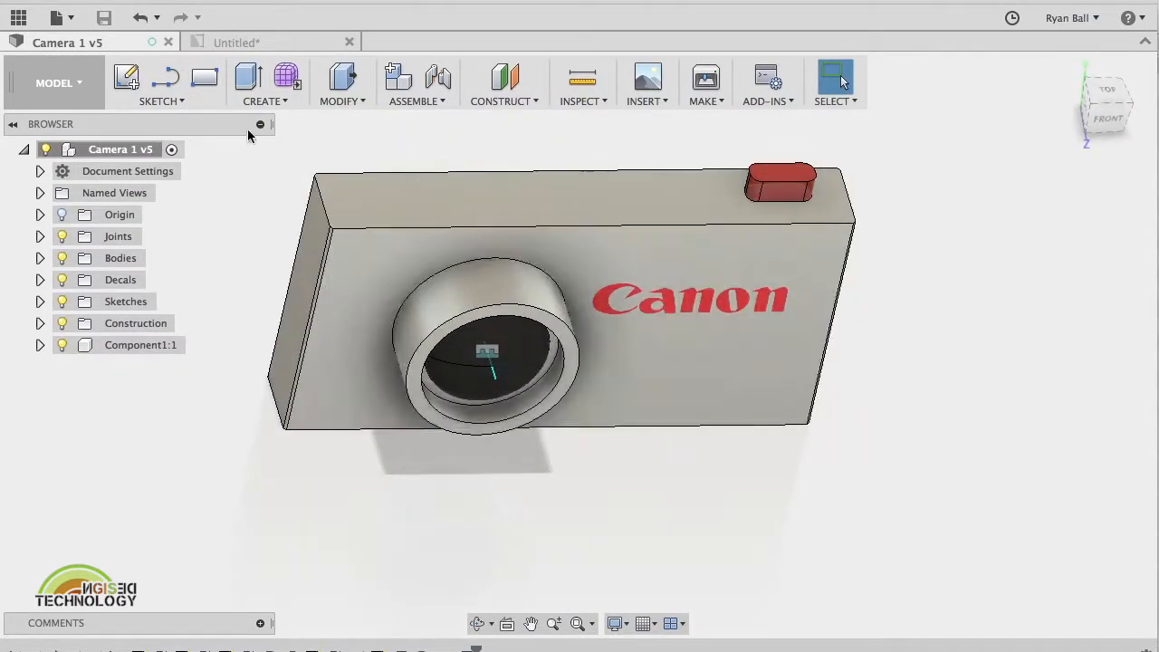
{"action": "left_click", "coordinate": [180, 106]}
{"action": "mouse_move", "coordinate": [149, 176]}
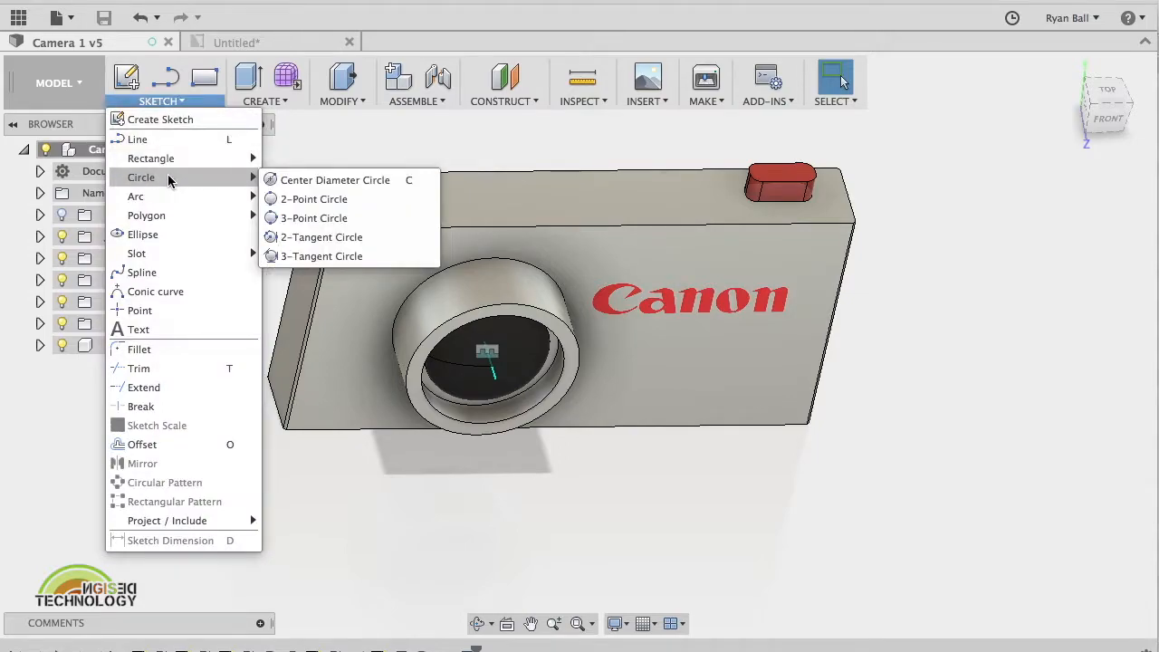
{"action": "left_click", "coordinate": [312, 179]}
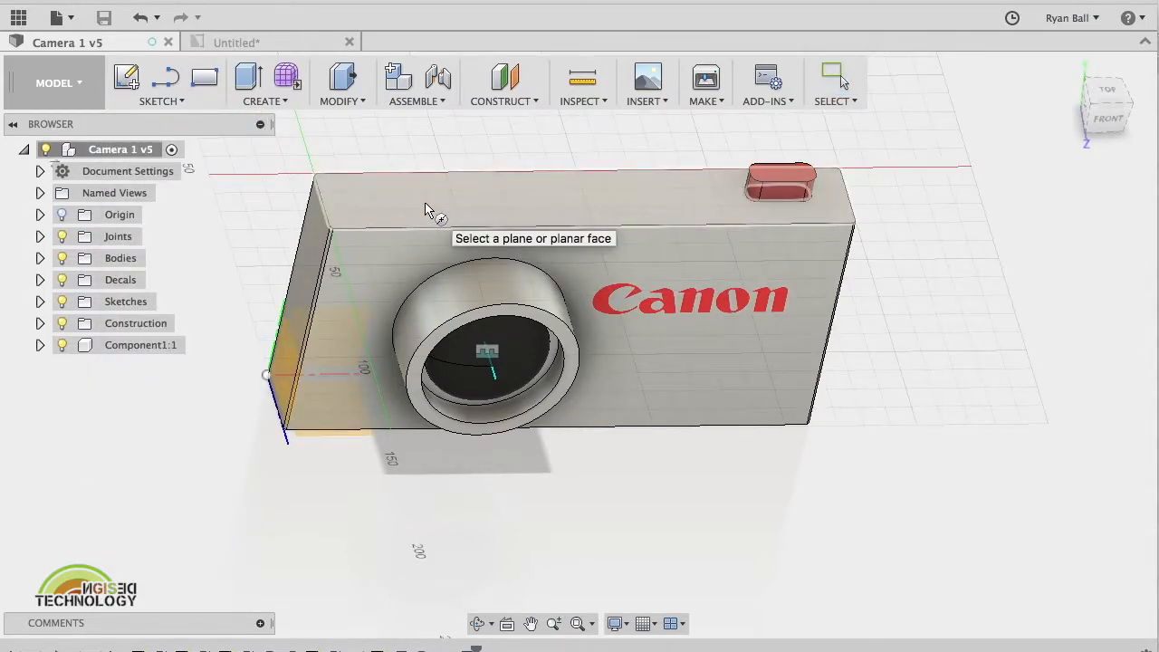
{"action": "left_click", "coordinate": [428, 209]}
Step: Sketch a rectangle about 39.5 by 14.3 mm on the camera's front face, above the Canon logo, and finish the sketch
{"action": "left_click", "coordinate": [203, 81]}
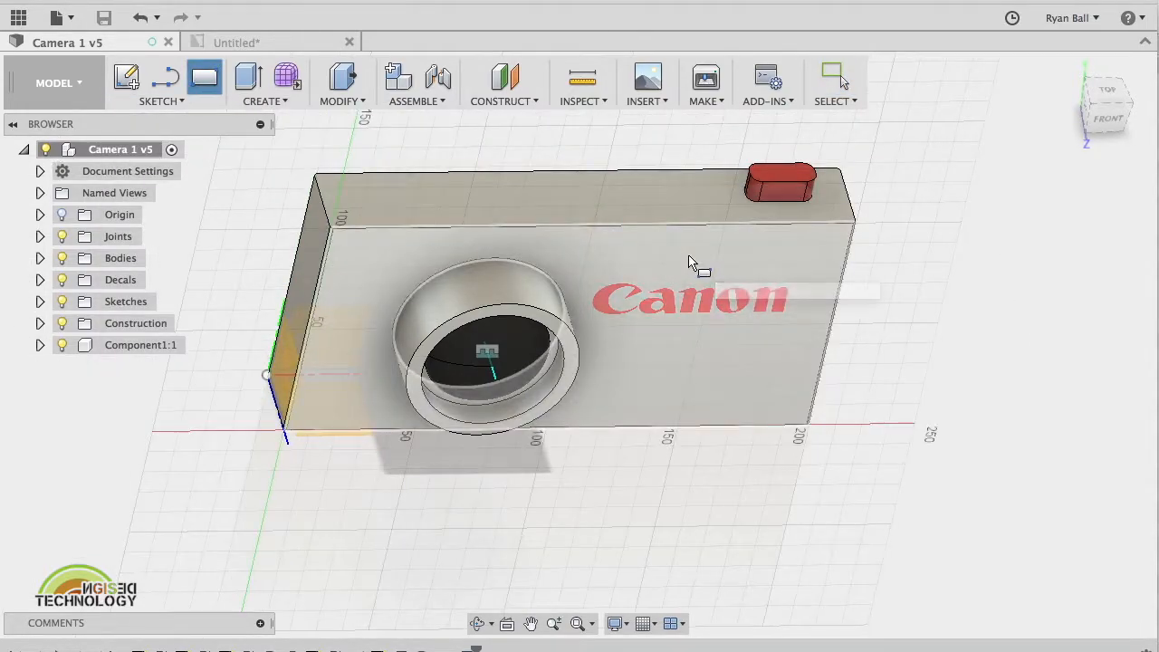
{"action": "left_click", "coordinate": [688, 261]}
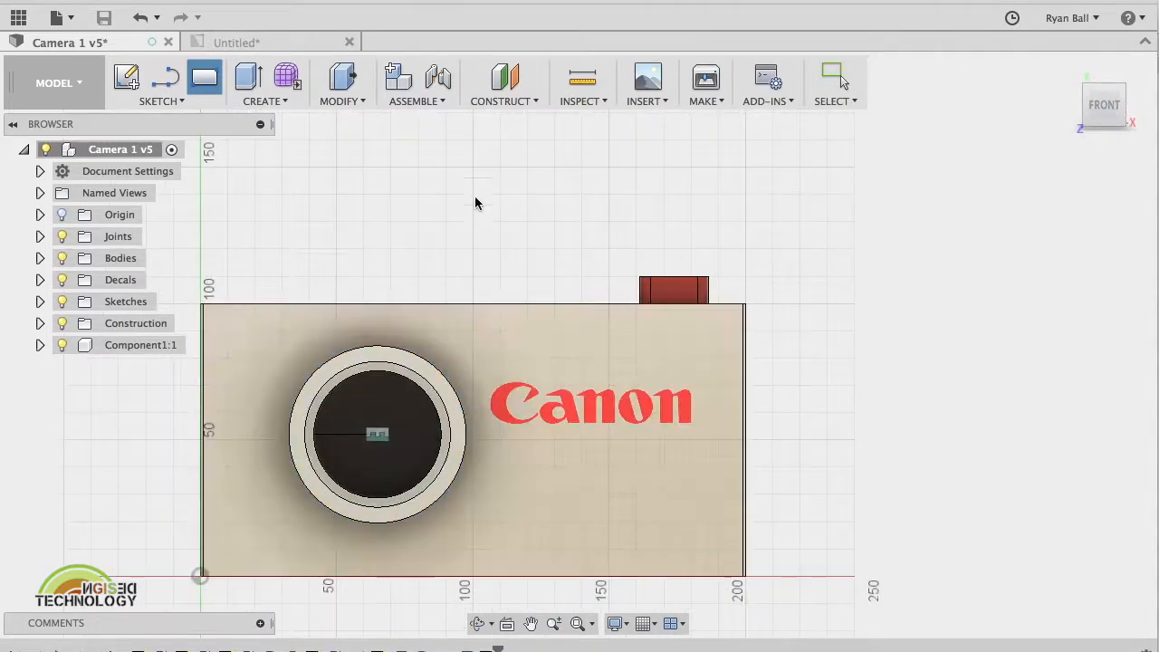
{"action": "left_click", "coordinate": [582, 325]}
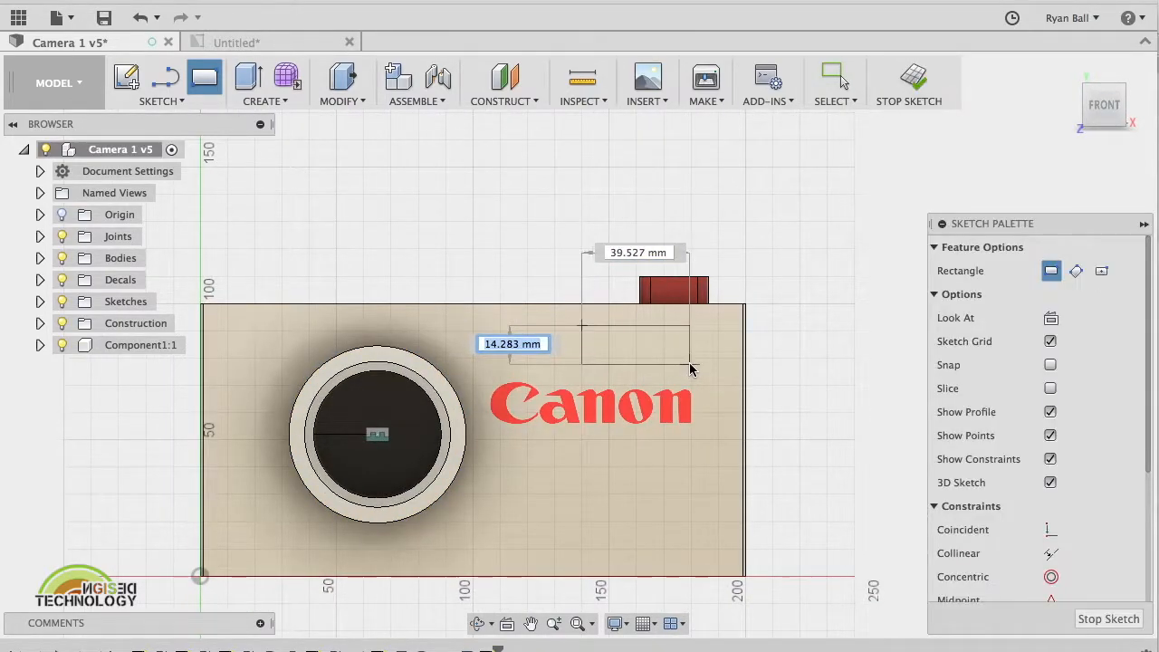
{"action": "left_click", "coordinate": [689, 365]}
{"action": "left_click", "coordinate": [1077, 614]}
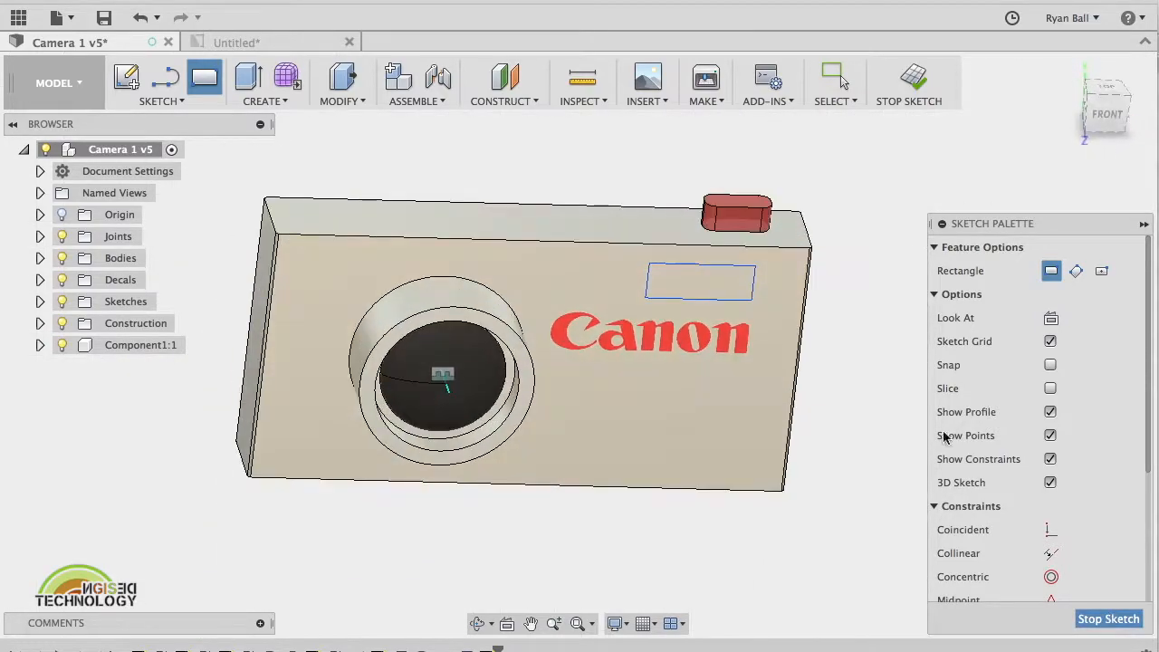
Step: Cut the rectangle about 3.5 mm deep into the camera body with Press Pull
{"action": "left_click", "coordinate": [342, 77]}
{"action": "left_click", "coordinate": [735, 260]}
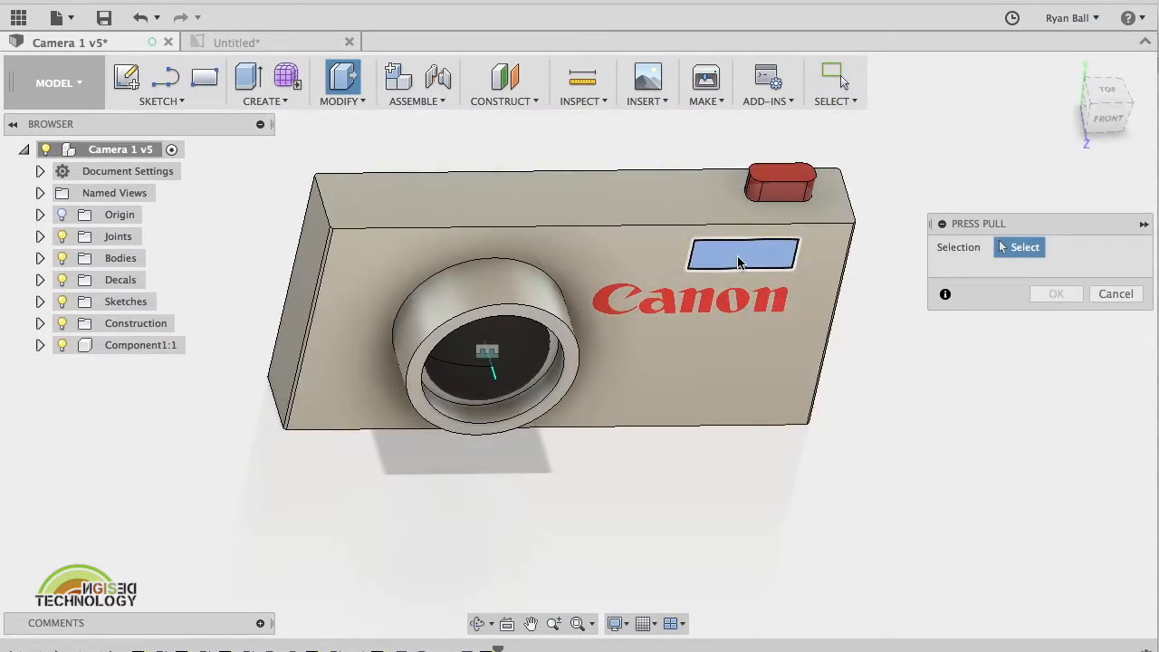
{"action": "left_click_drag", "start_coordinate": [747, 264], "coordinate": [737, 234]}
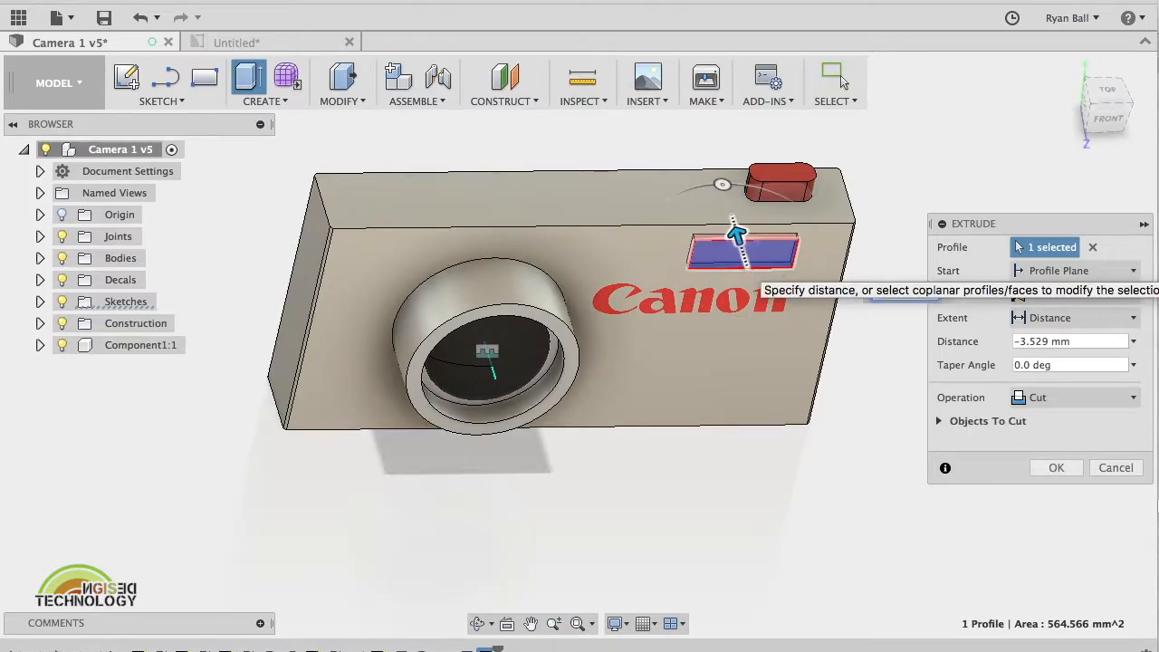
{"action": "left_click", "coordinate": [1060, 468]}
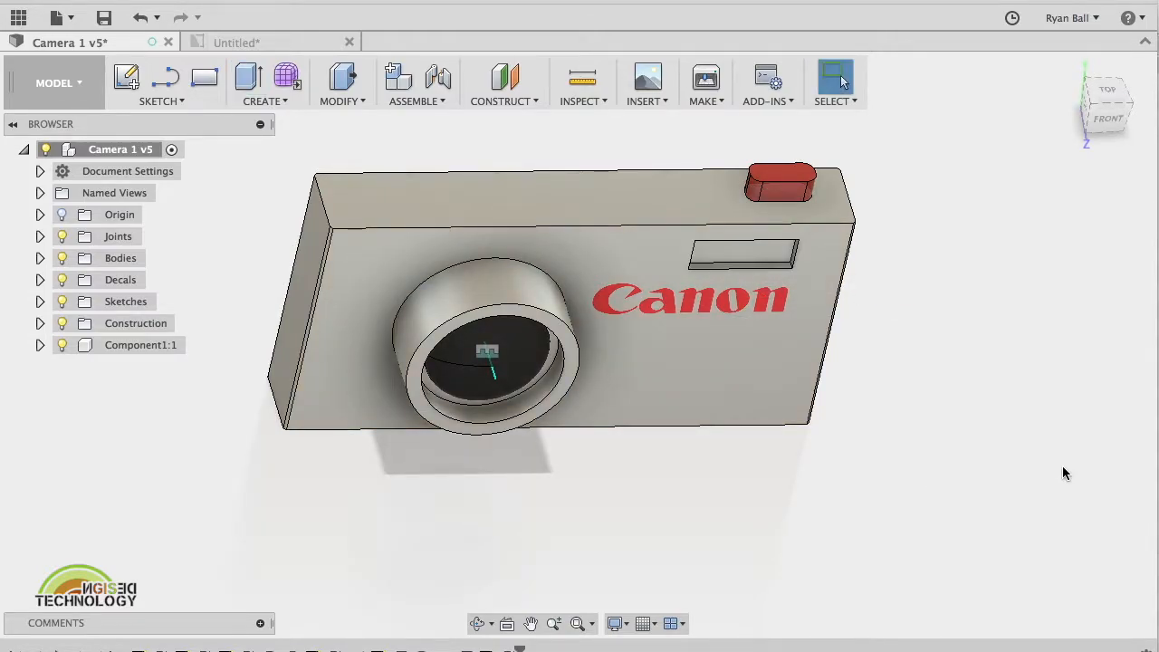
Step: Inspect the recess in the model and check whether the drawing views include it
{"action": "middle_click_drag", "start_coordinate": [842, 372], "coordinate": [842, 372], "text": "shift"}
{"action": "left_click", "coordinate": [285, 47]}
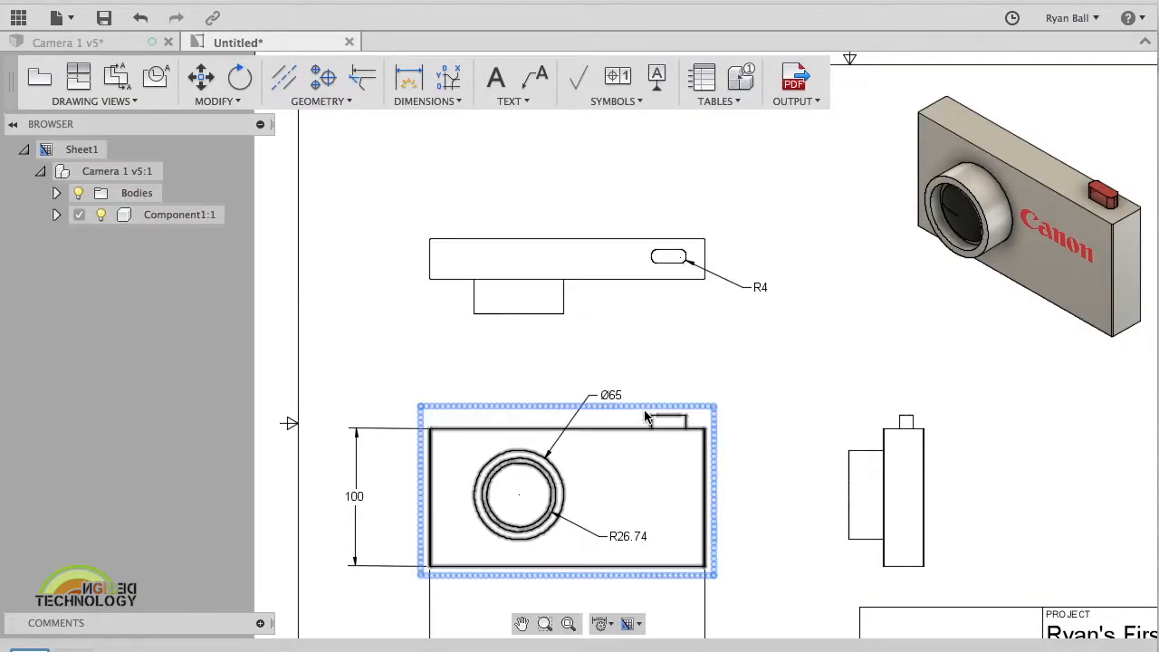
{"action": "scroll", "coordinate": [647, 417], "scroll_direction": "down", "scroll_amount": 1}
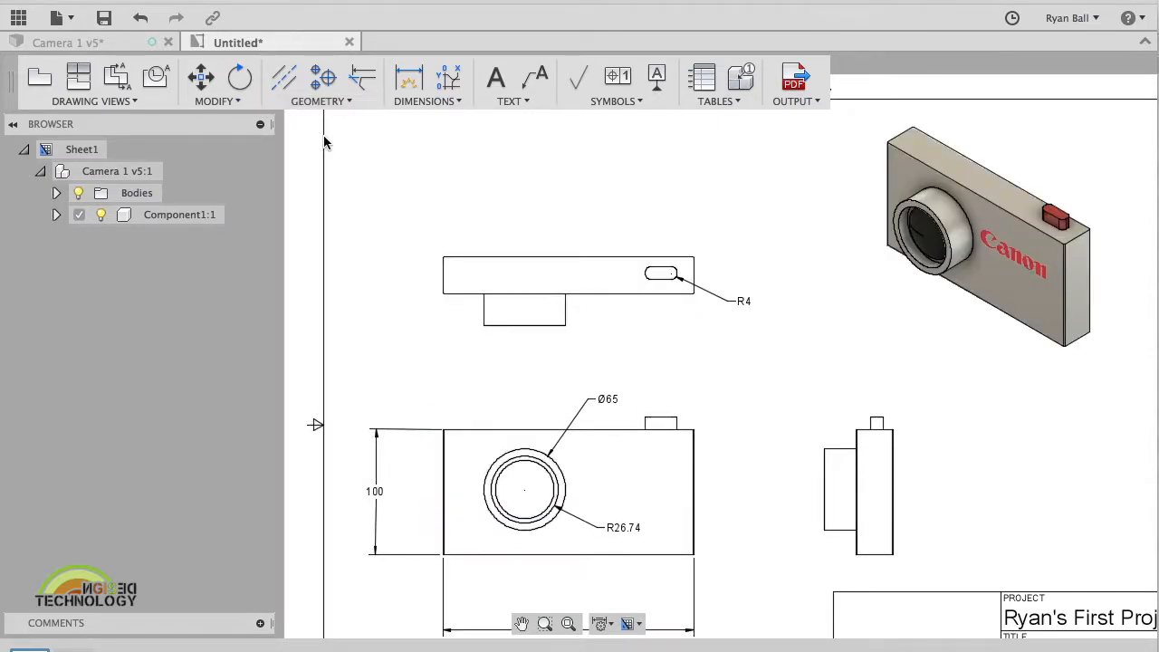
Step: Return to the Camera 1 design and save it as a new version with the description "User Saved"
{"action": "left_click", "coordinate": [86, 42]}
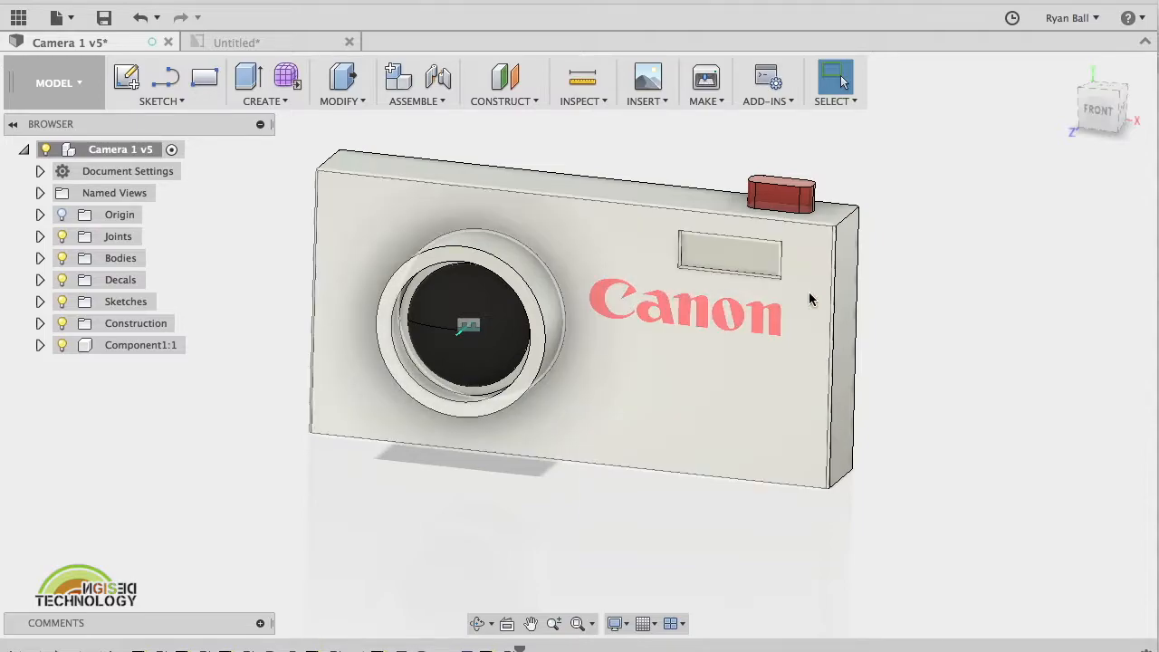
{"action": "left_click", "coordinate": [103, 17]}
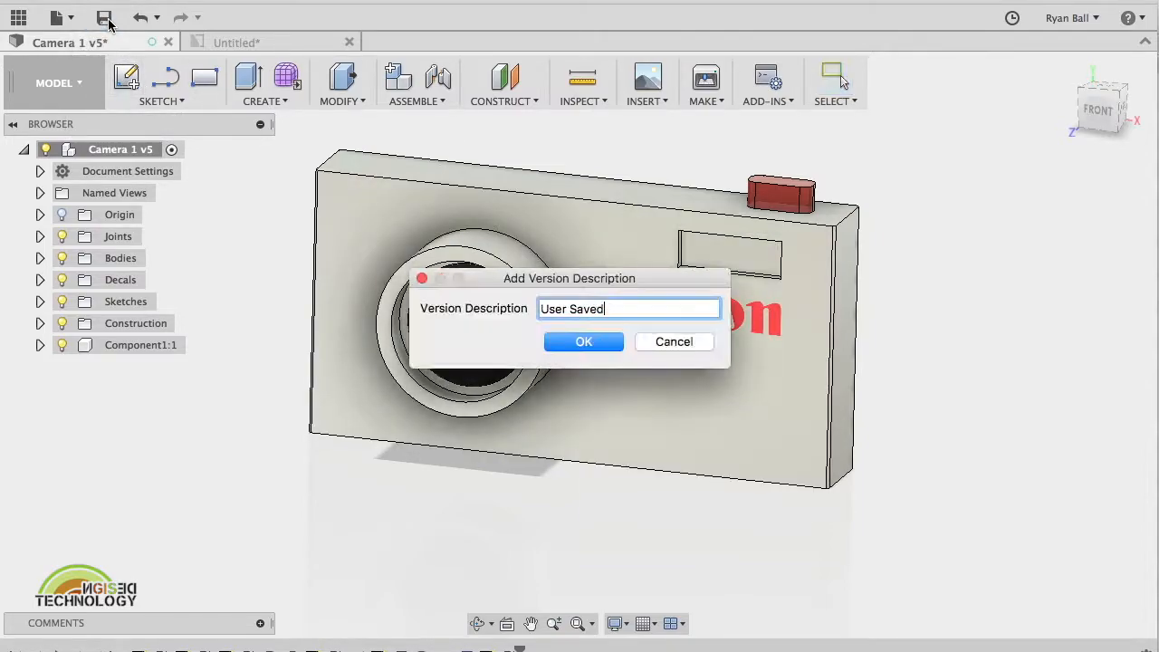
{"action": "left_click", "coordinate": [588, 341]}
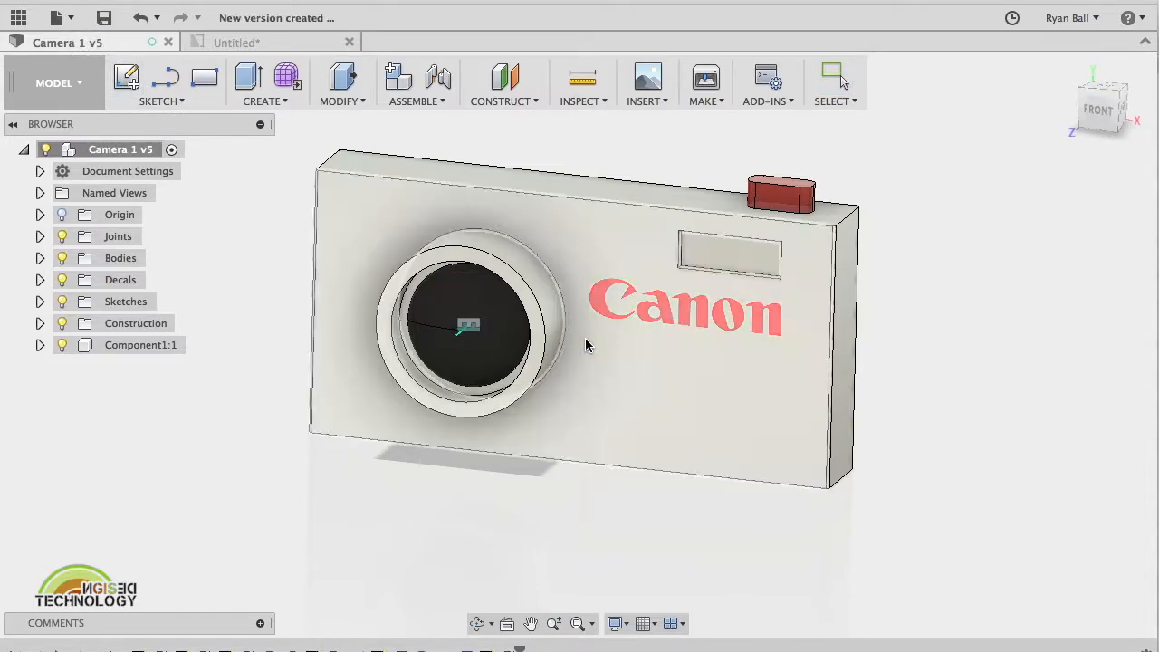
Step: Go back to the drawing and update its views to the latest saved version of the camera design
{"action": "left_click", "coordinate": [237, 43]}
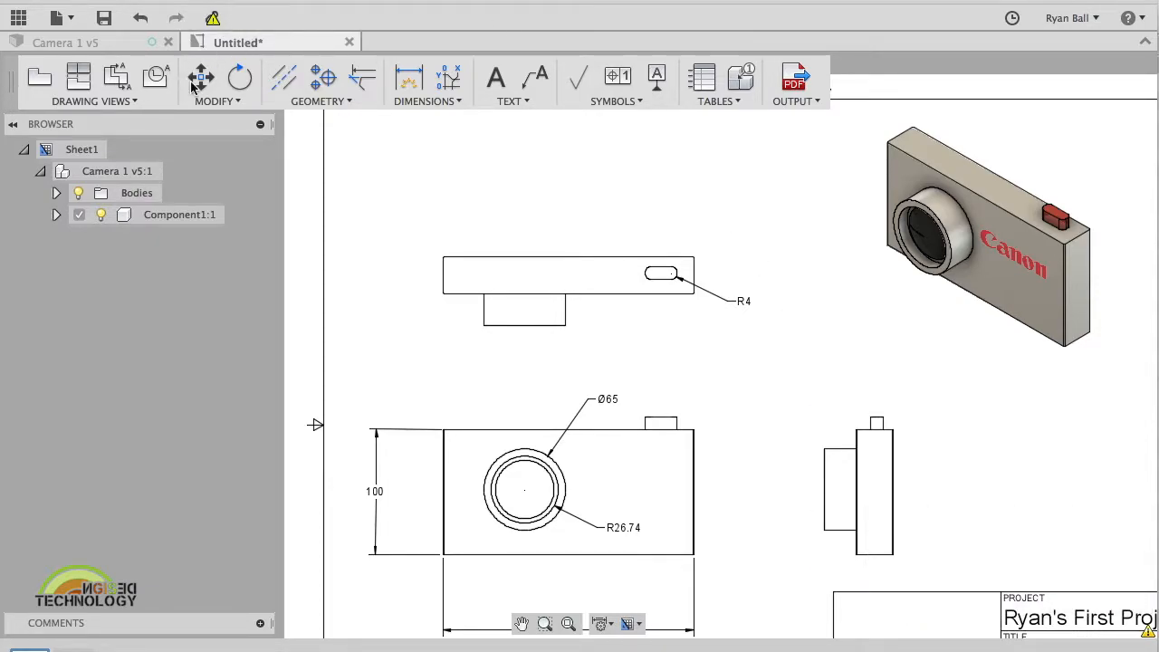
{"action": "left_click", "coordinate": [213, 20]}
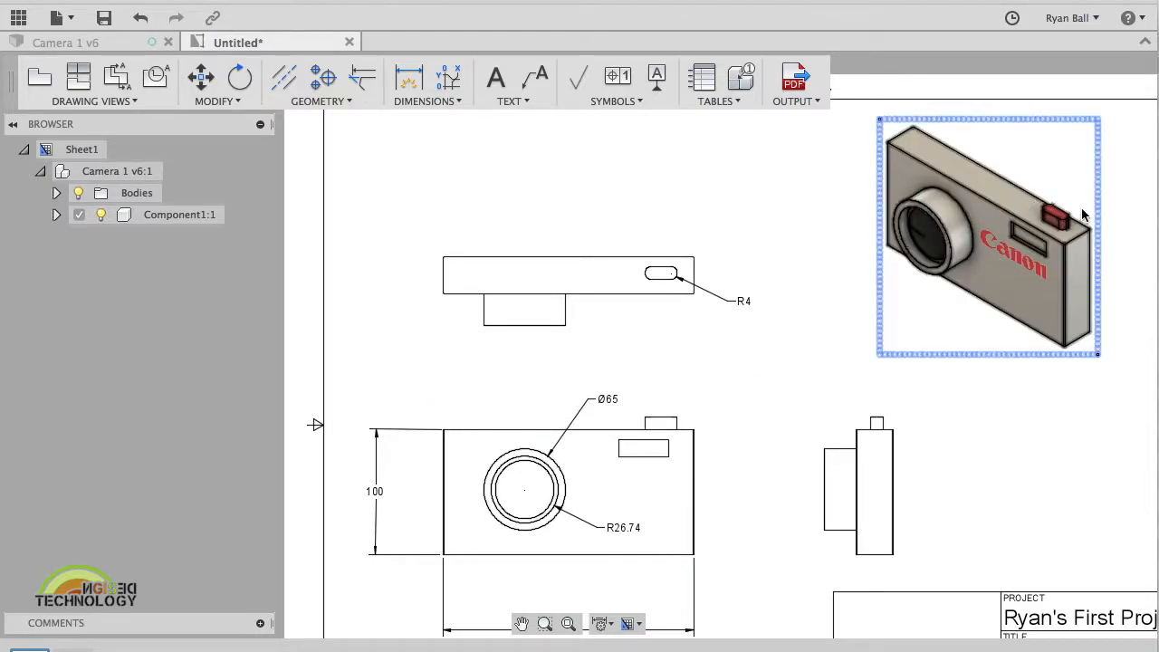
{"action": "middle_click", "coordinate": [985, 474], "text": "shift"}
{"action": "scroll", "coordinate": [985, 475], "scroll_direction": "down", "scroll_amount": 2}
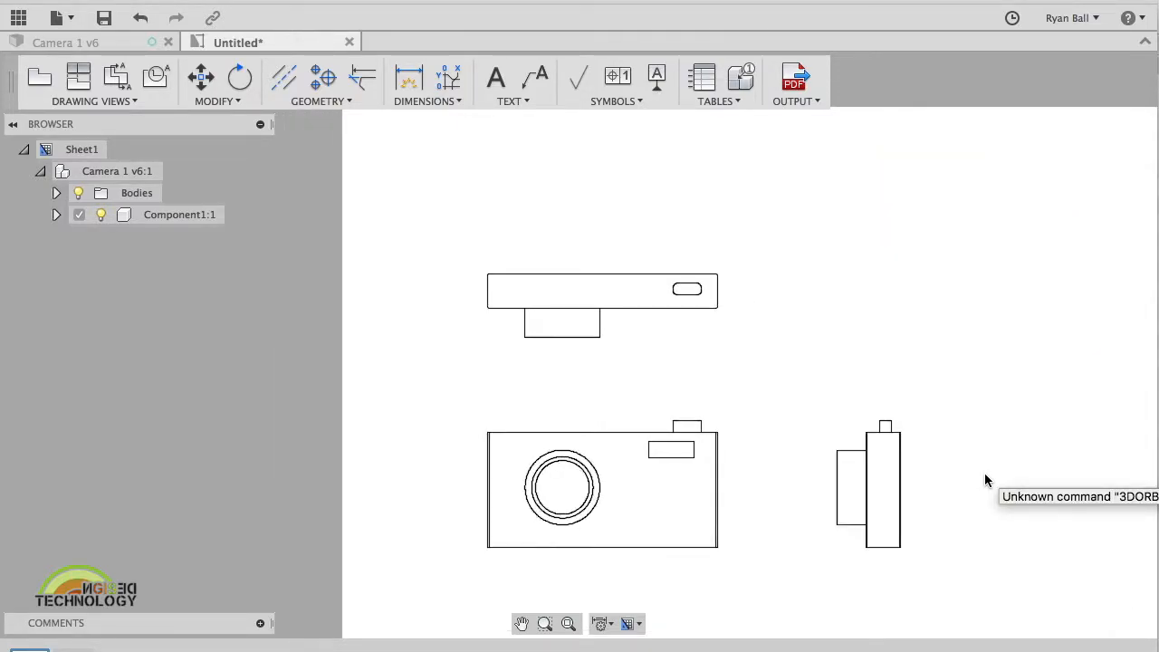
{"action": "scroll", "coordinate": [985, 481], "scroll_direction": "down", "scroll_amount": 1}
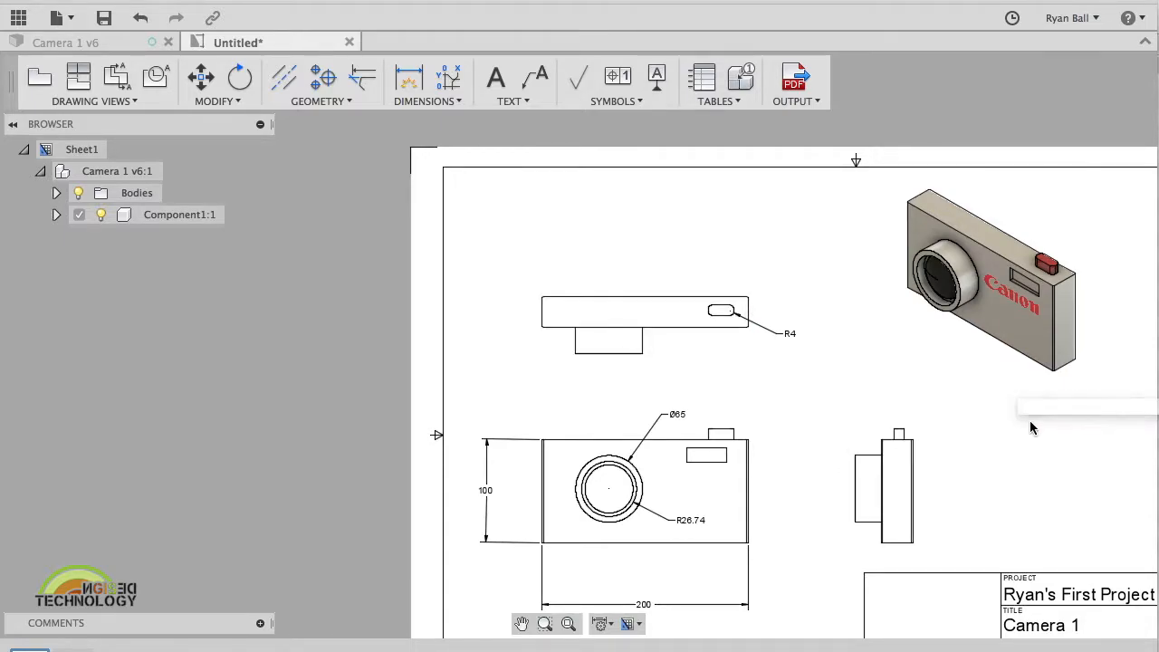
Step: Try a 1:1 detail view of the recess corner from the camera's front view, placed beside the isometric view, and undo it
{"action": "scroll", "coordinate": [1056, 462], "scroll_direction": "right", "scroll_amount": 5}
{"action": "scroll", "coordinate": [1055, 462], "scroll_direction": "down", "scroll_amount": 3}
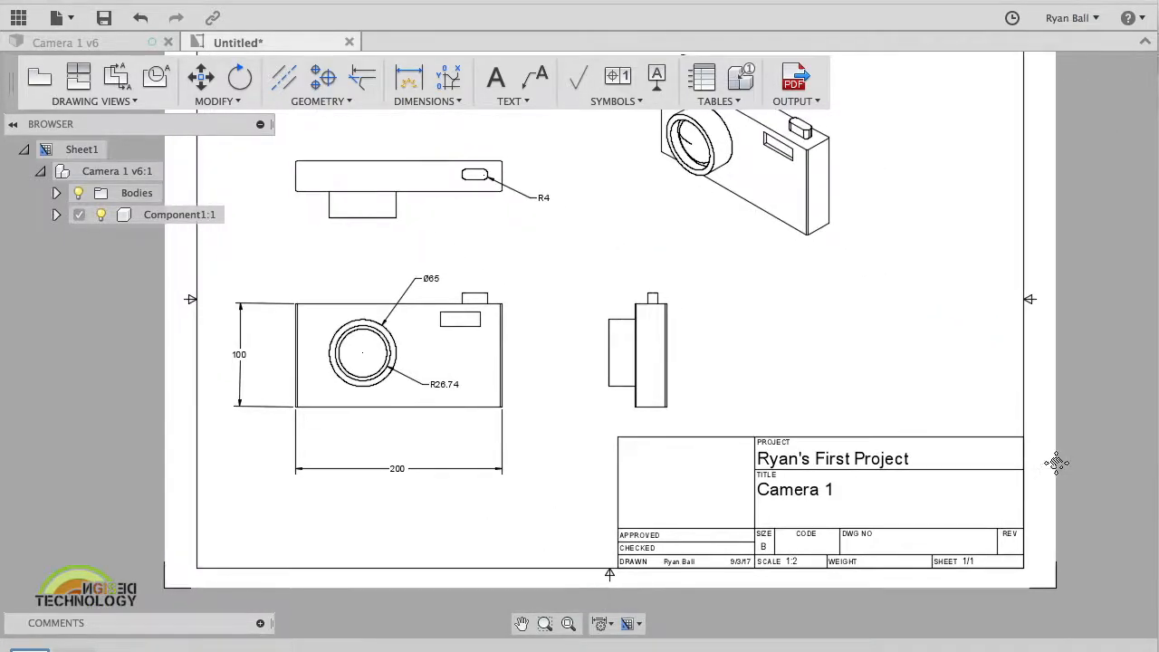
{"action": "scroll", "coordinate": [1057, 462], "scroll_direction": "up", "scroll_amount": 3}
{"action": "scroll", "coordinate": [1057, 463], "scroll_direction": "left", "scroll_amount": 1}
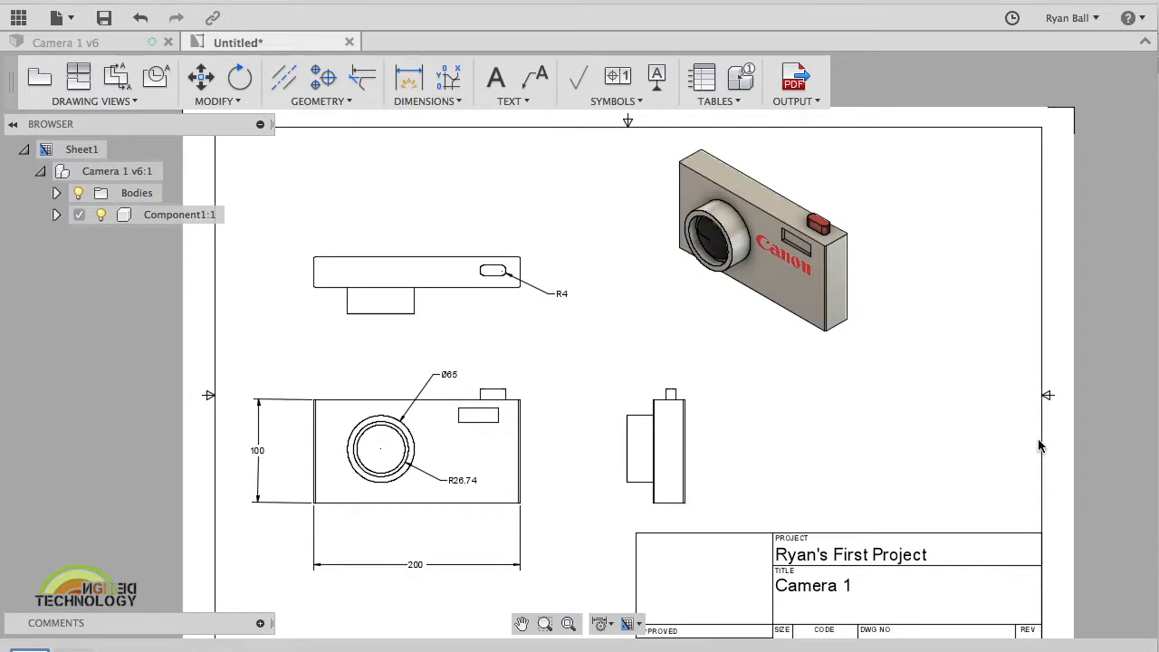
{"action": "left_click", "coordinate": [154, 81]}
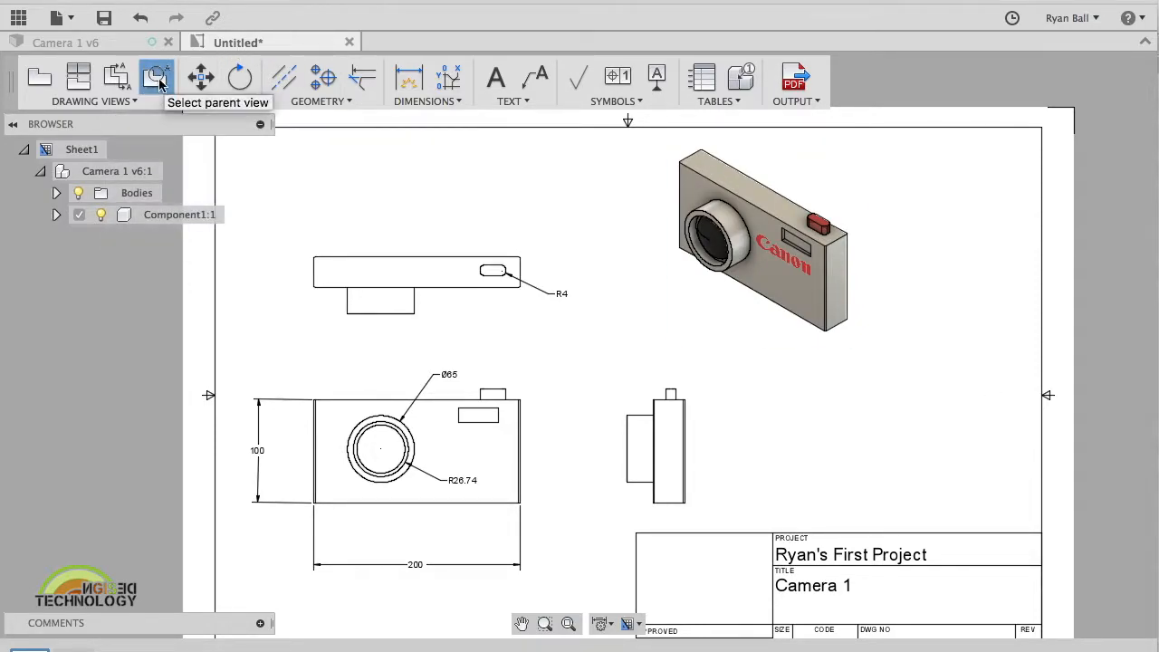
{"action": "left_click", "coordinate": [499, 414]}
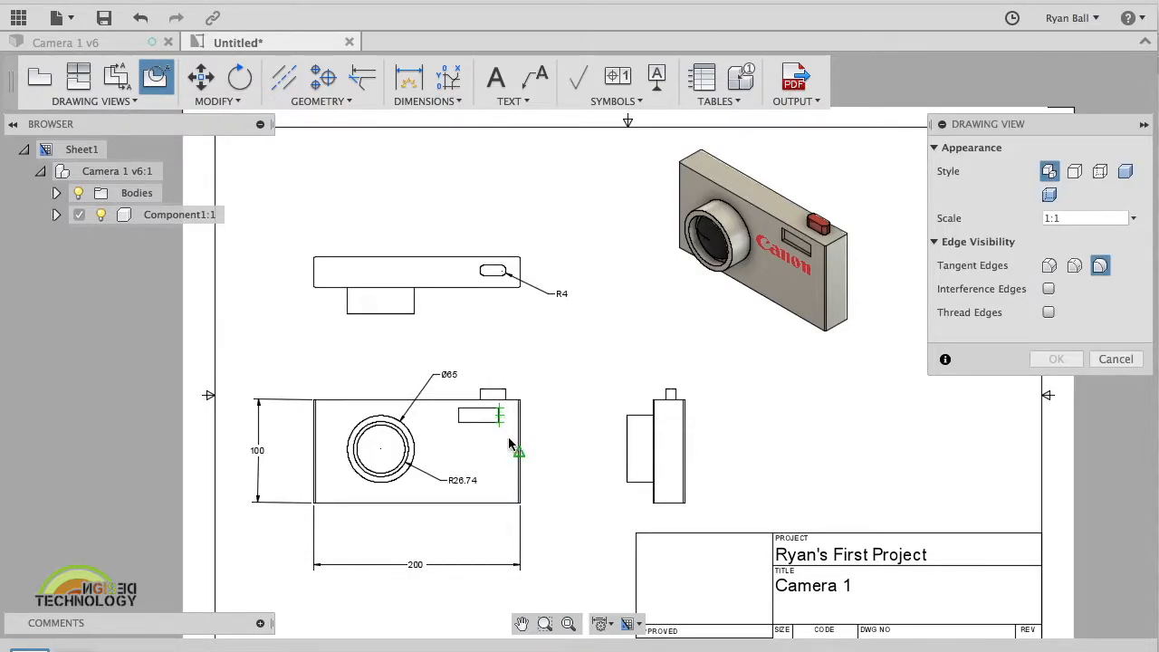
{"action": "left_click", "coordinate": [500, 422]}
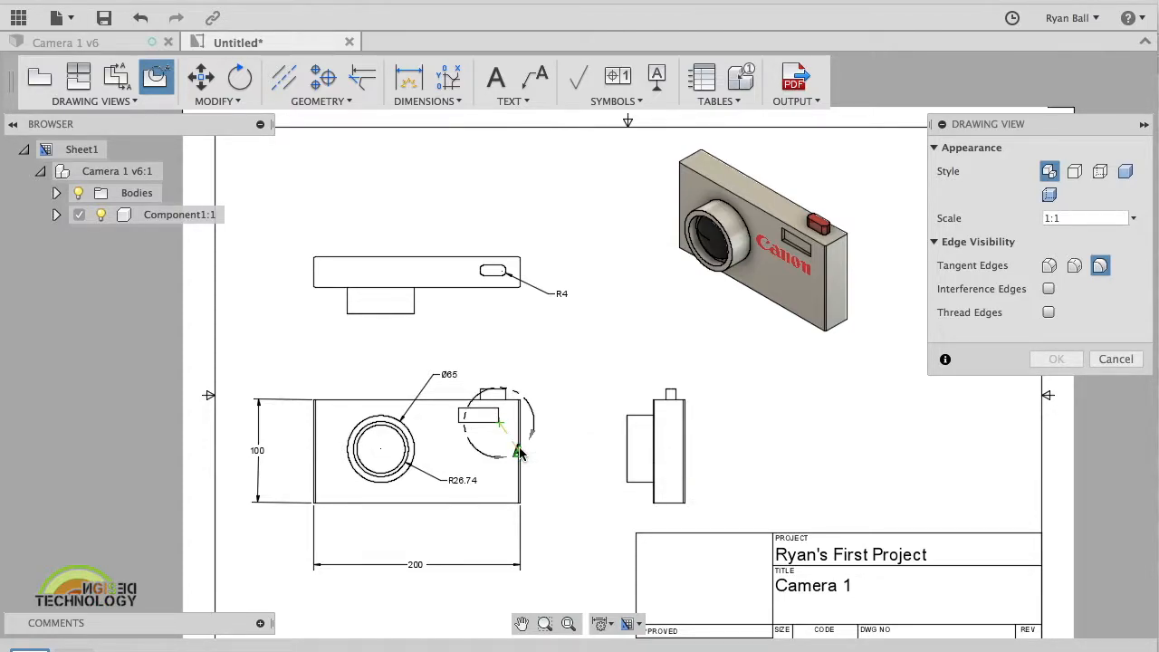
{"action": "left_click", "coordinate": [519, 453]}
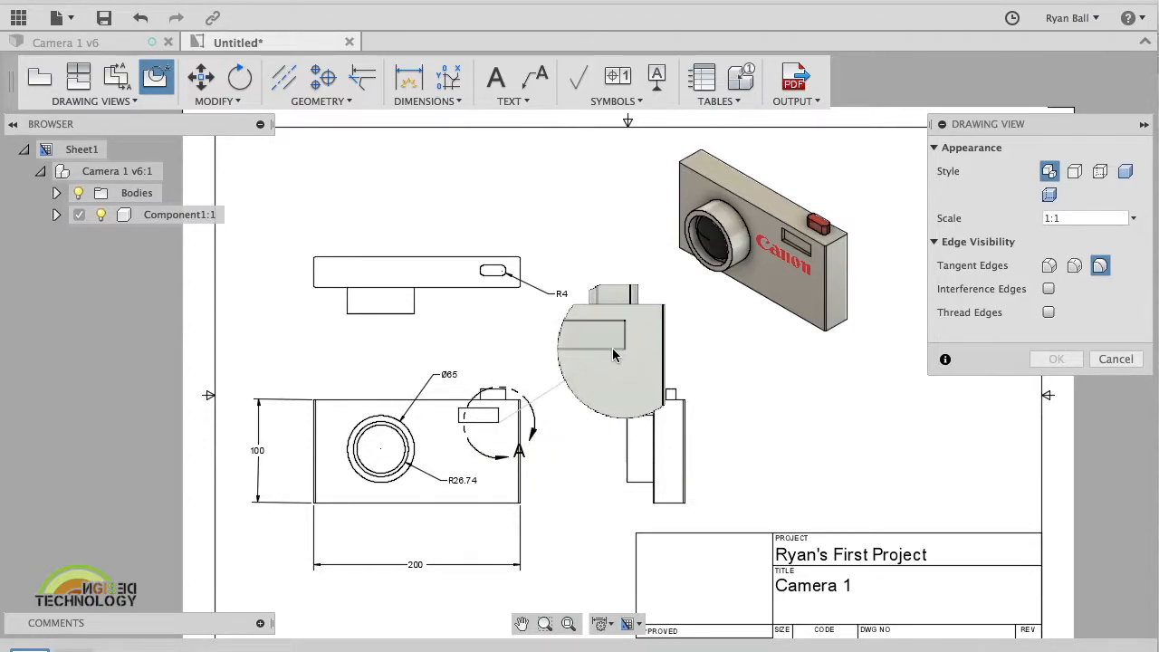
{"action": "left_click", "coordinate": [634, 310]}
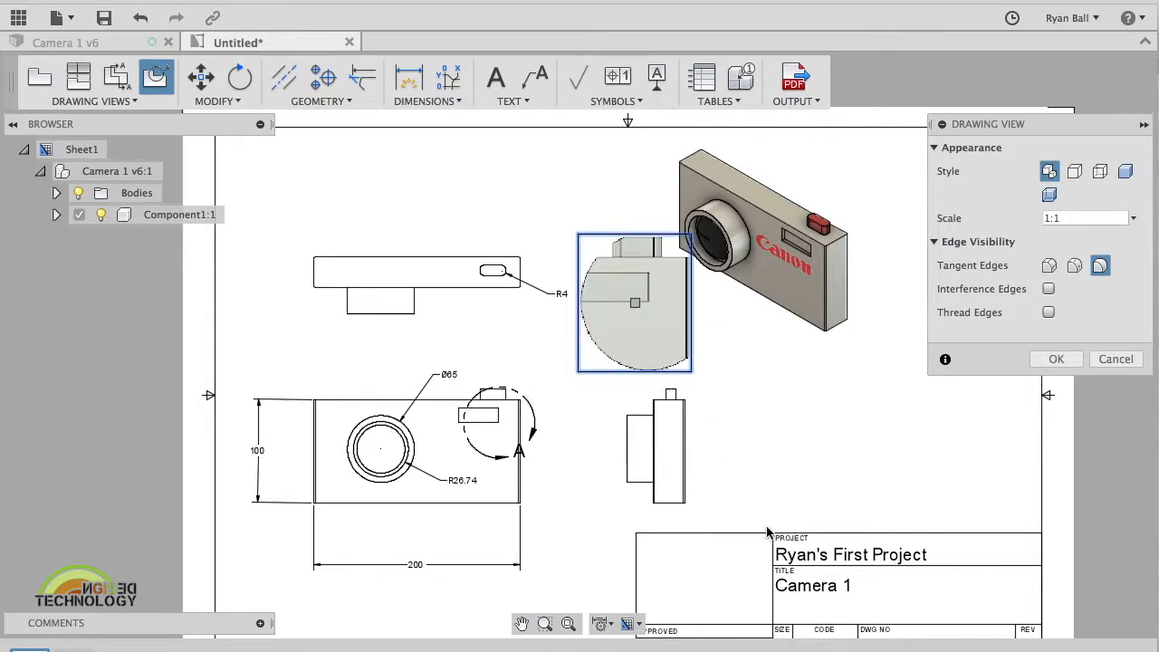
{"action": "left_click", "coordinate": [1057, 358]}
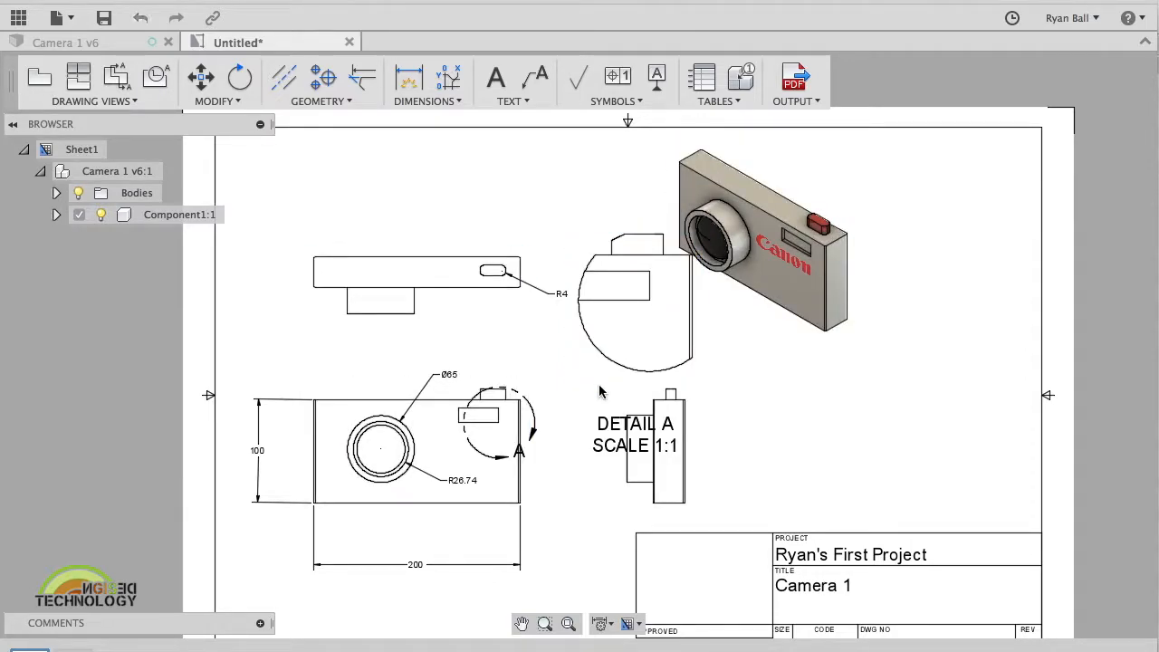
{"action": "key", "text": "super+z"}
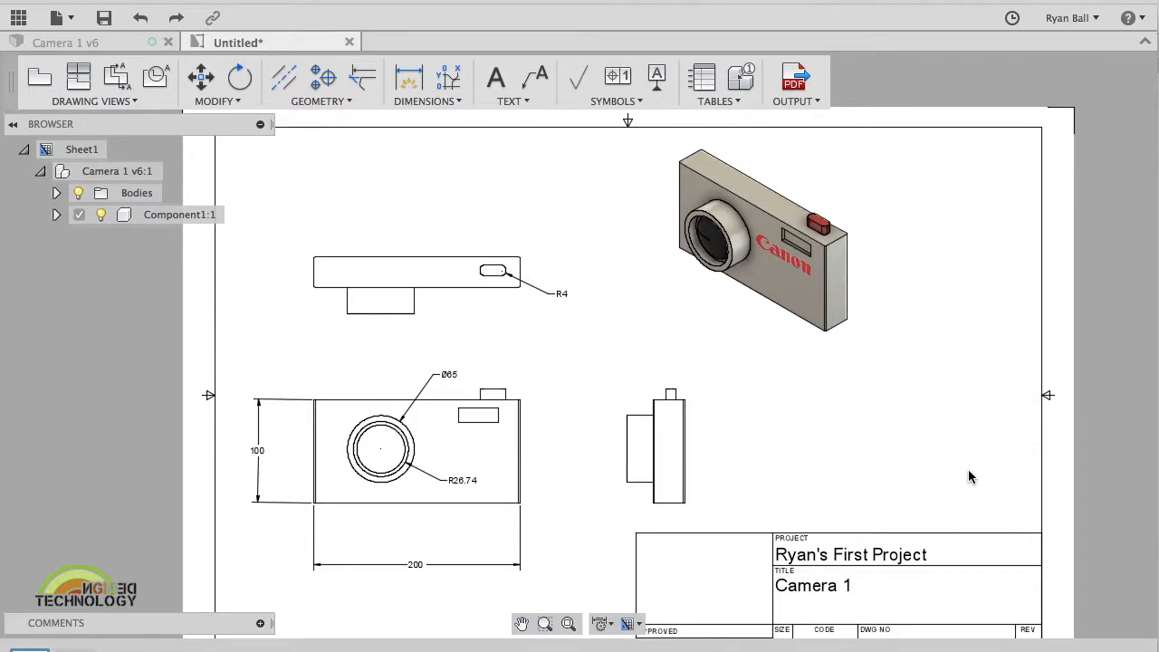
Step: Prepare a PDF output of all sheets with lineweights as far as the file-saving stage, and cancel it without saving
{"action": "scroll", "coordinate": [968, 469], "scroll_direction": "up", "scroll_amount": 1}
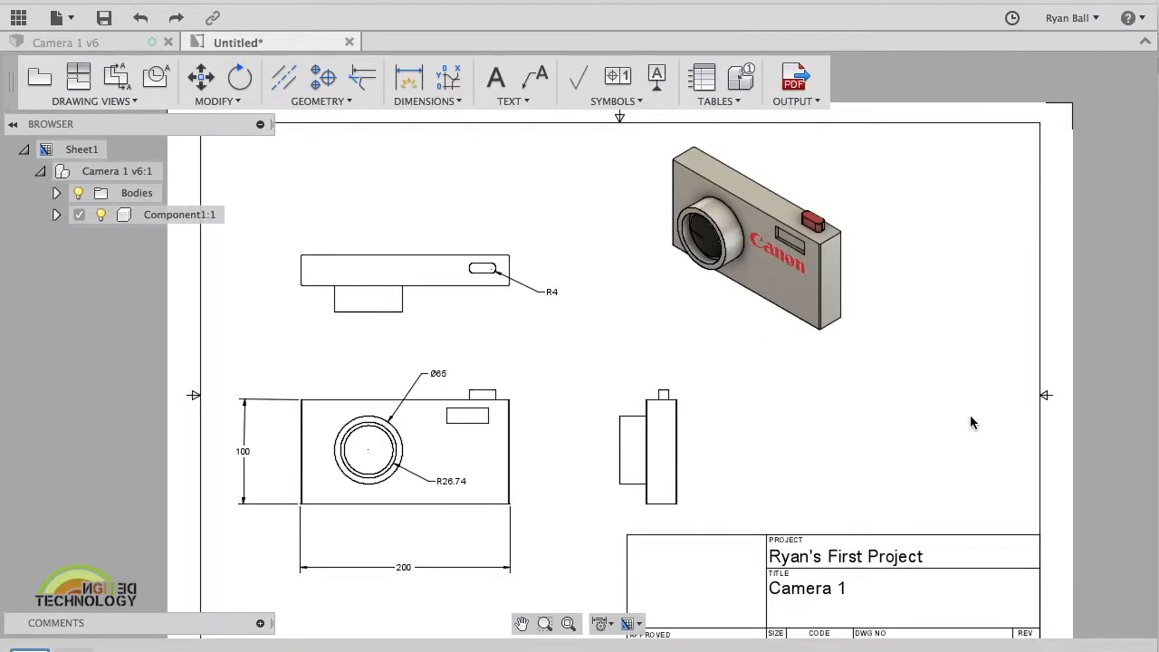
{"action": "left_click", "coordinate": [800, 102]}
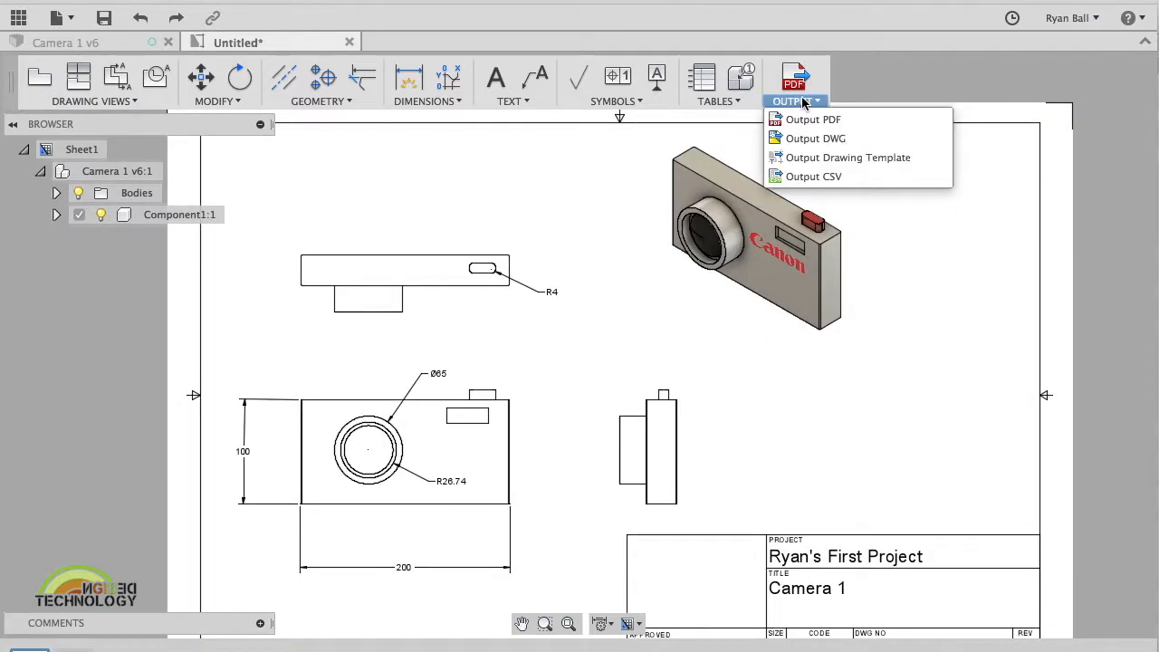
{"action": "left_click", "coordinate": [819, 121]}
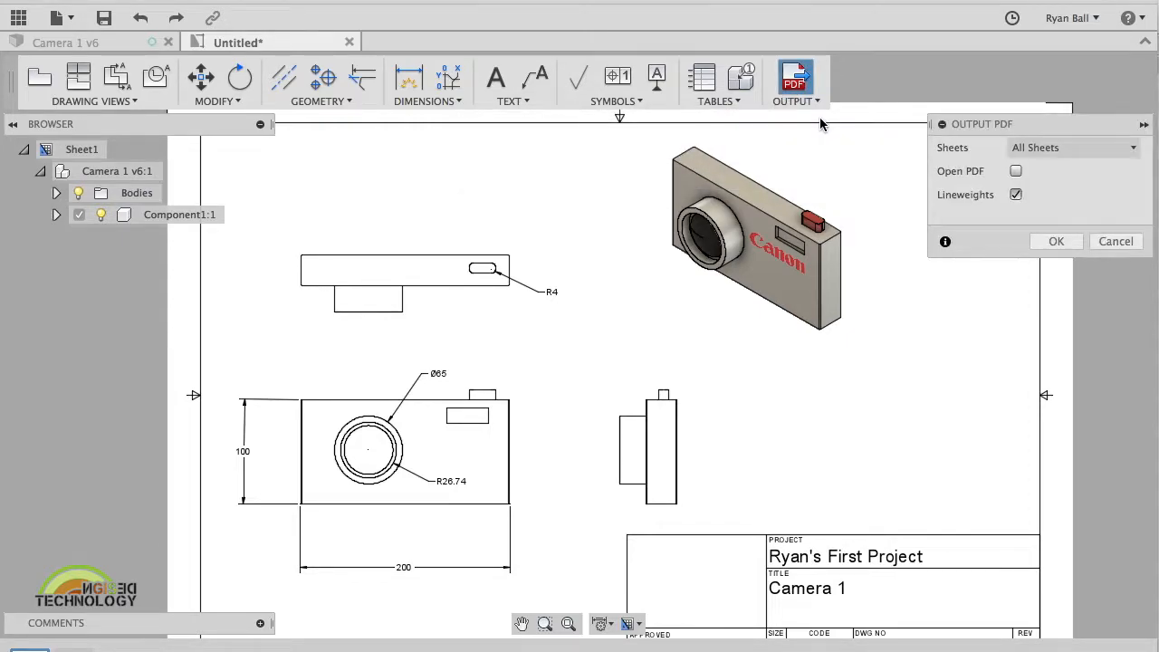
{"action": "left_click", "coordinate": [1063, 244]}
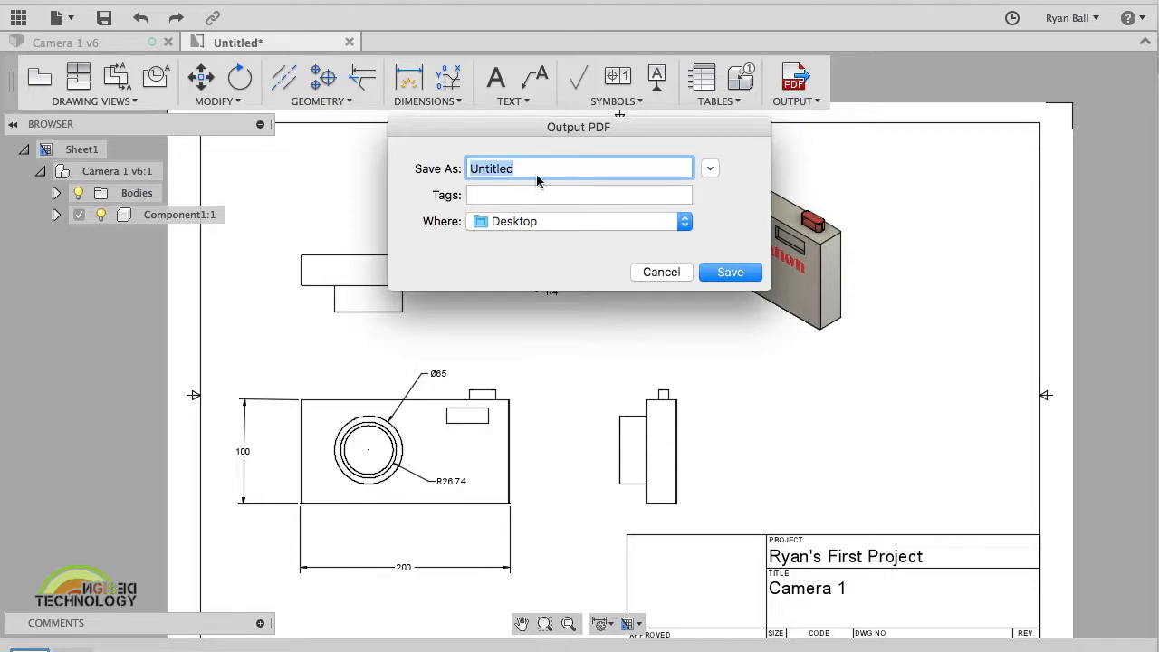
{"action": "left_click", "coordinate": [678, 276]}
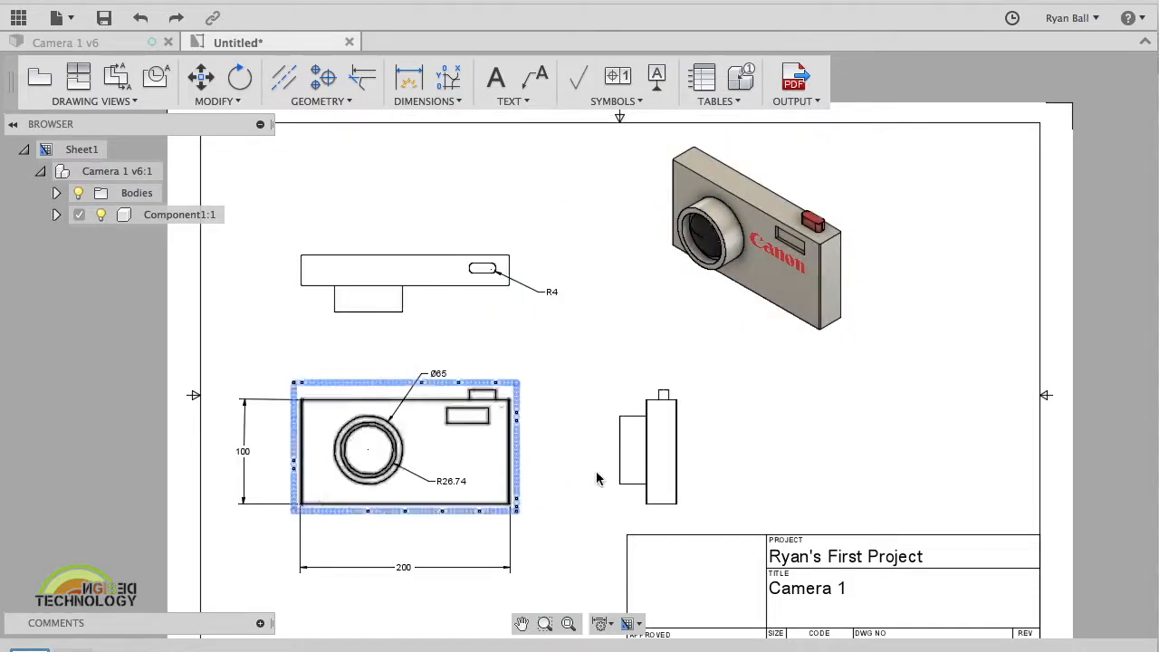